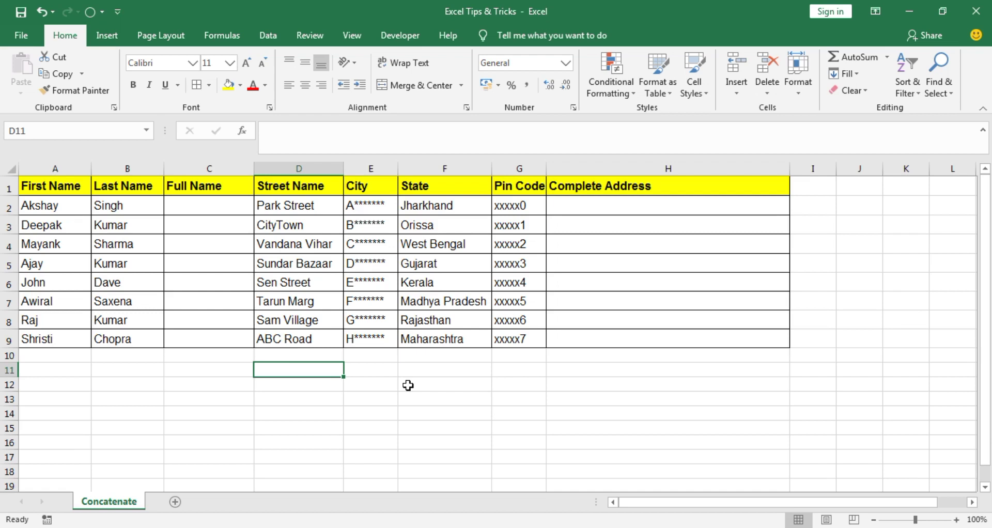
pyautogui.click(57, 209)
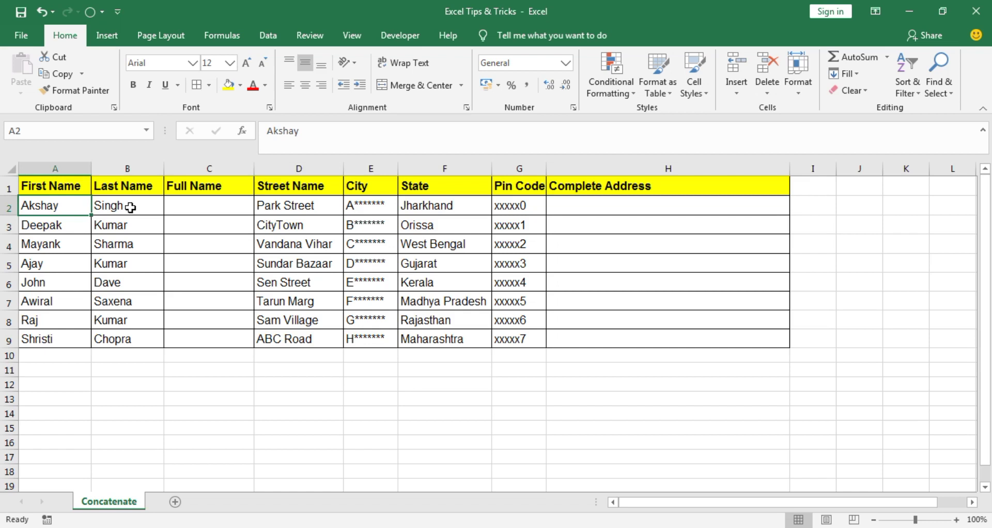
pyautogui.click(130, 207)
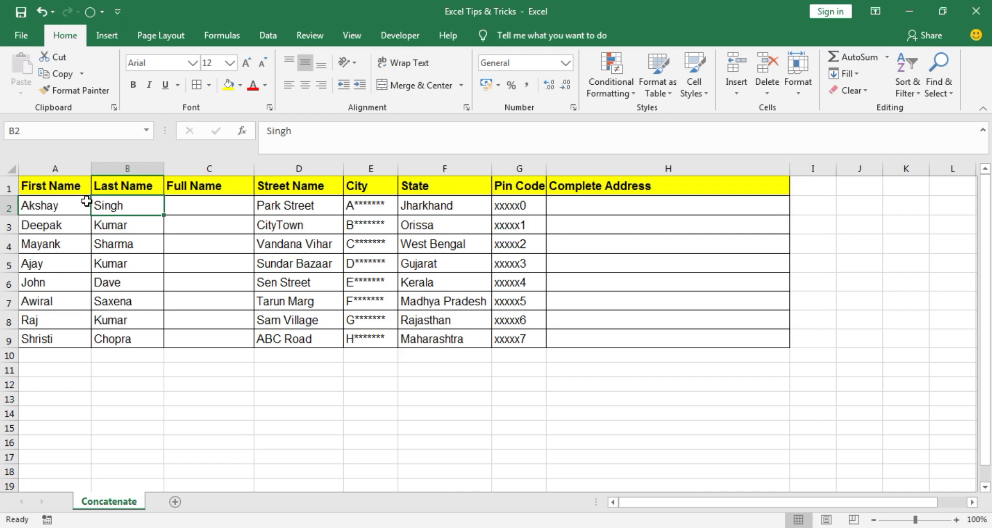
pyautogui.click(209, 205)
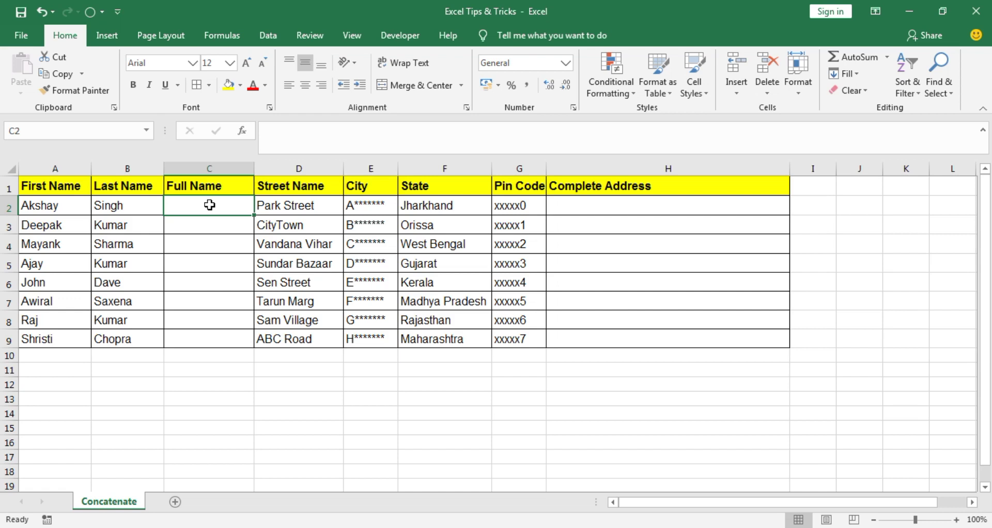
pyautogui.write('=')
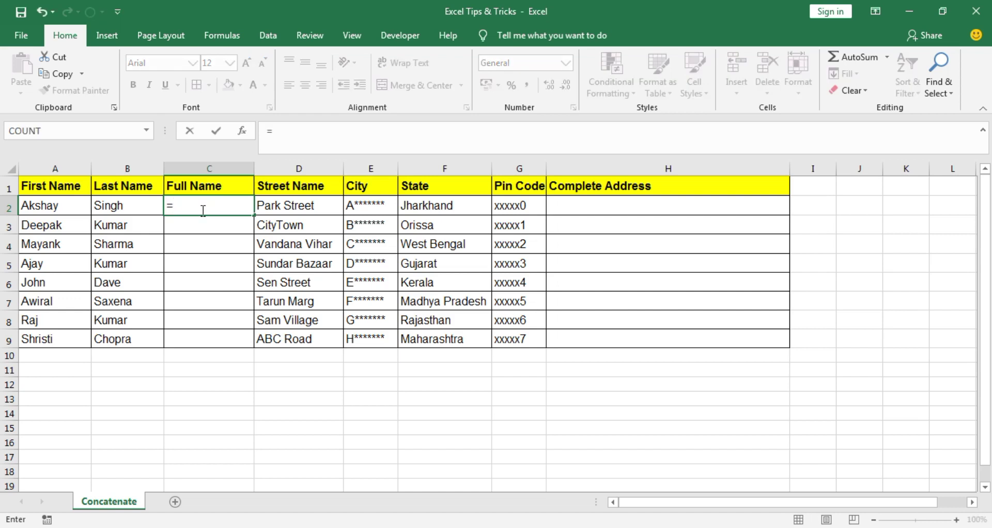
pyautogui.click(69, 206)
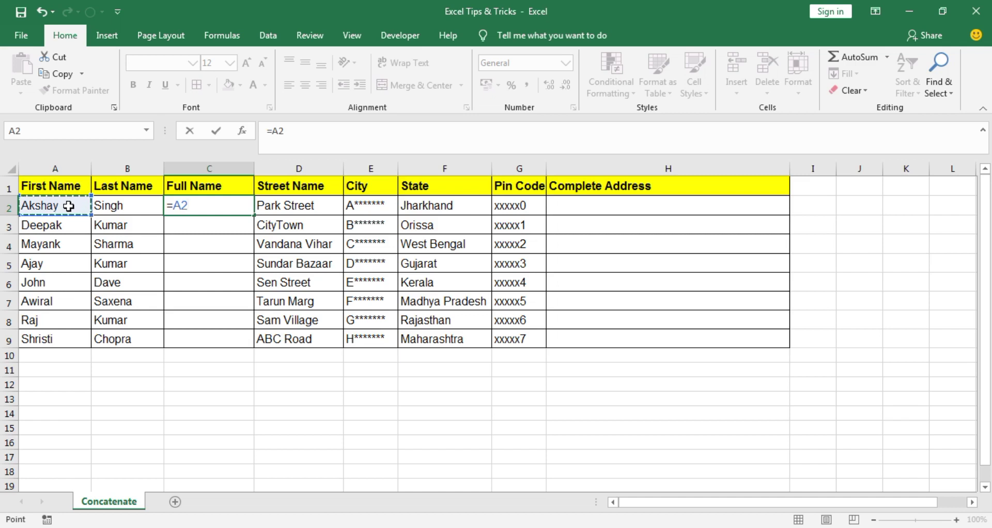
pyautogui.write('&')
pyautogui.click(135, 206)
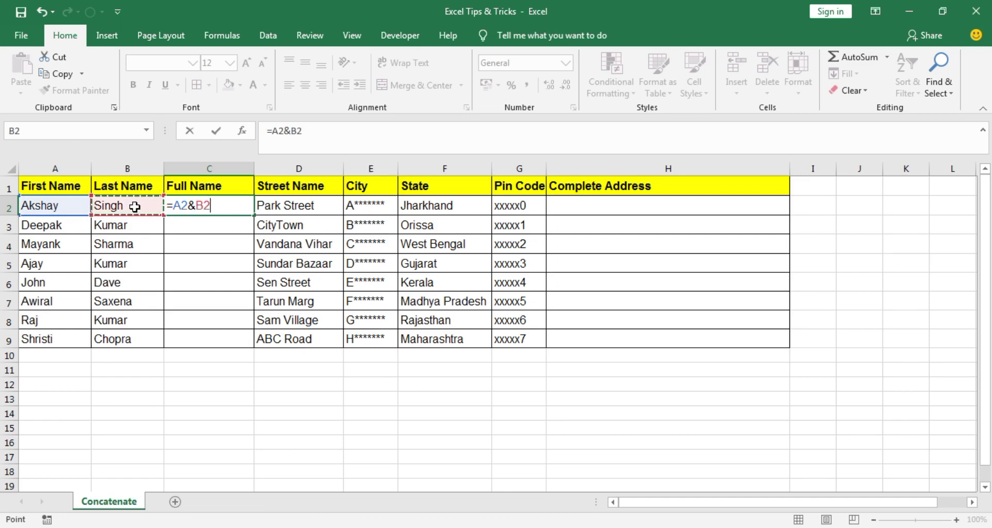
pyautogui.press('Return')
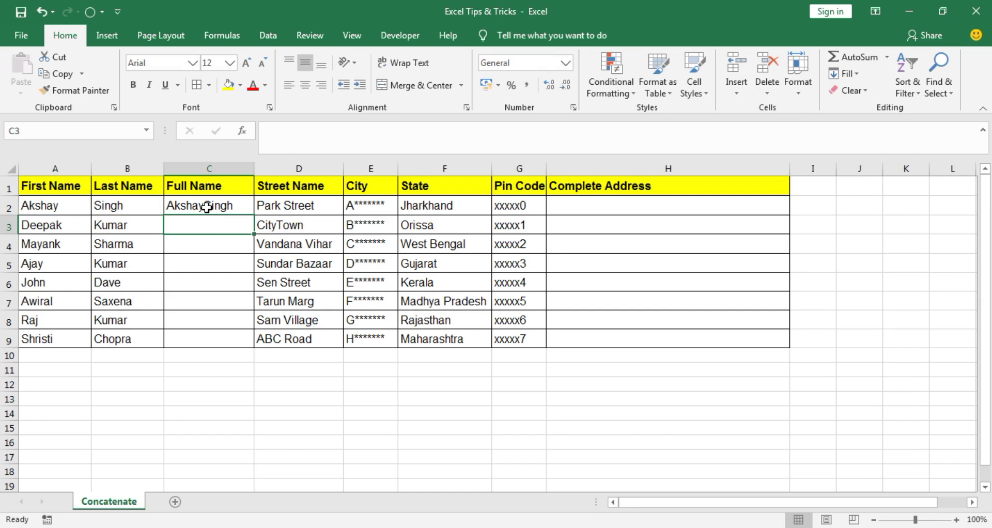
pyautogui.click(207, 206)
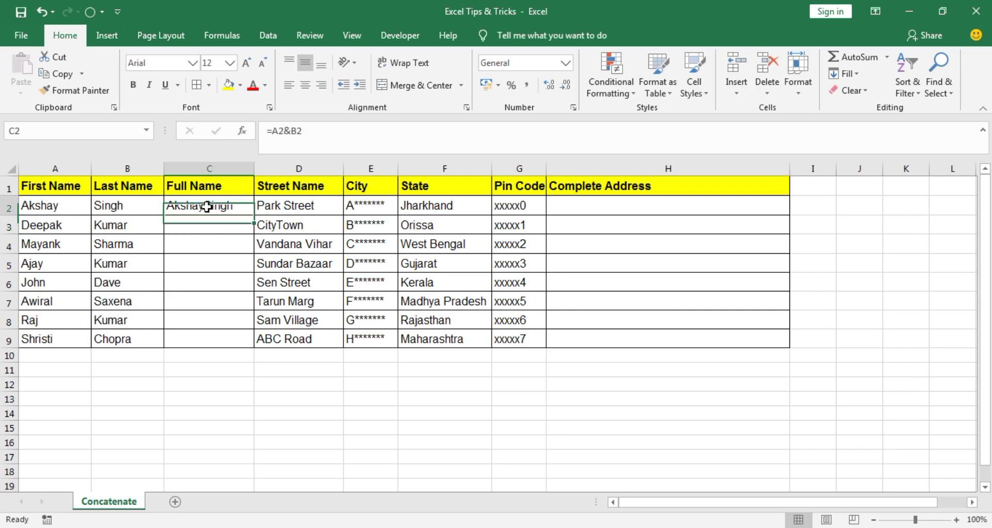
pyautogui.press('Delete')
pyautogui.write('=')
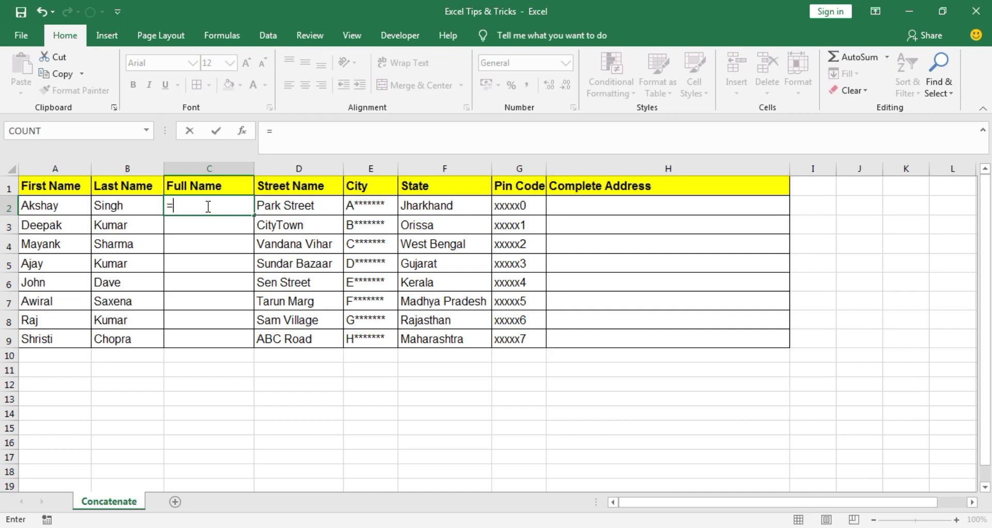
pyautogui.click(62, 207)
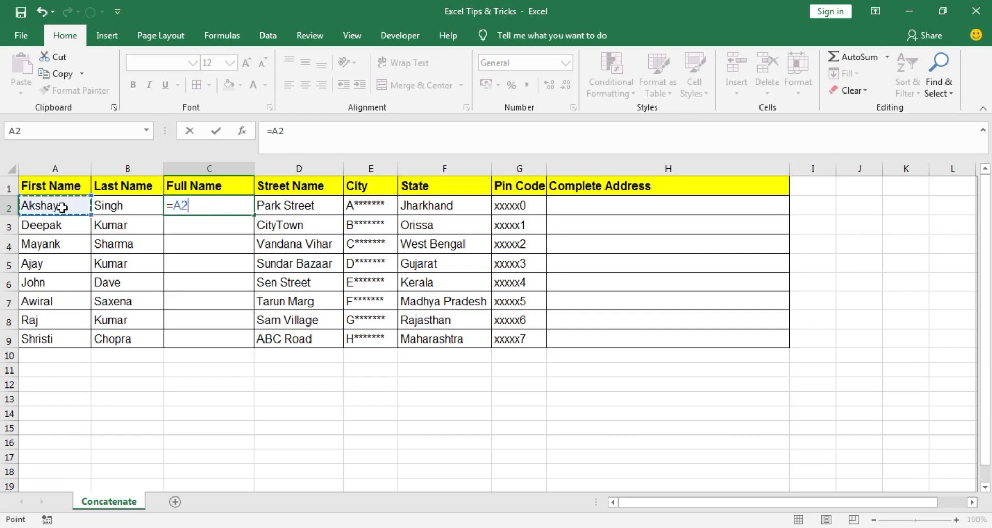
pyautogui.write('&')
pyautogui.write('"')
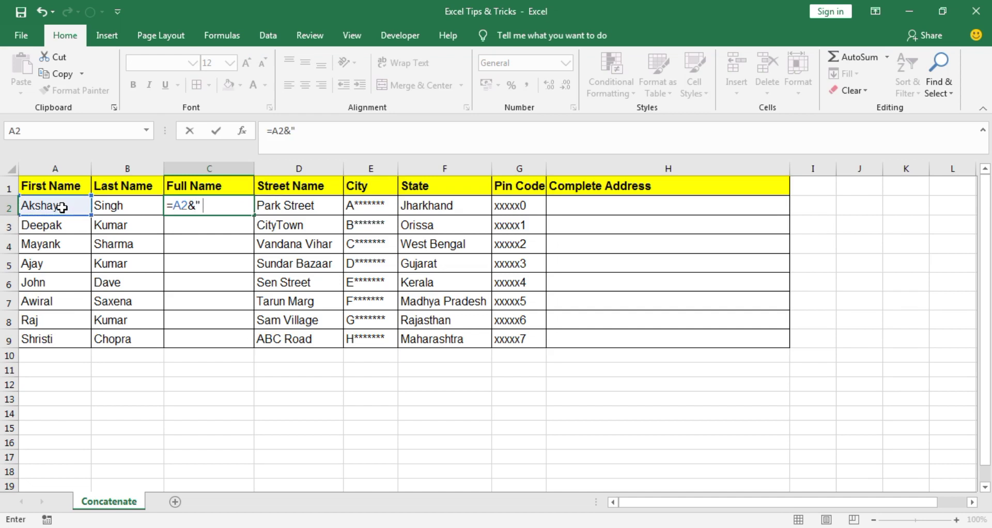
pyautogui.write(' "')
pyautogui.write('&')
pyautogui.click(110, 209)
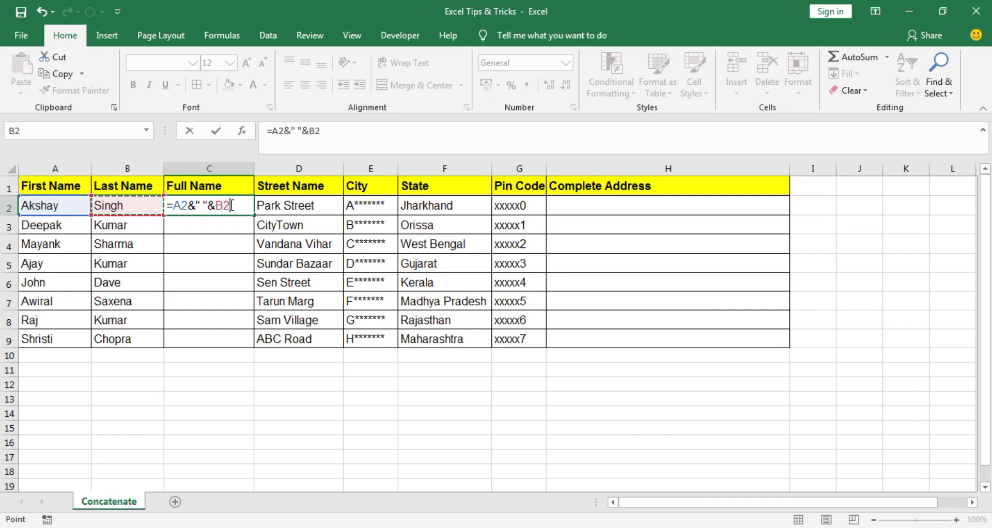
pyautogui.press('Return')
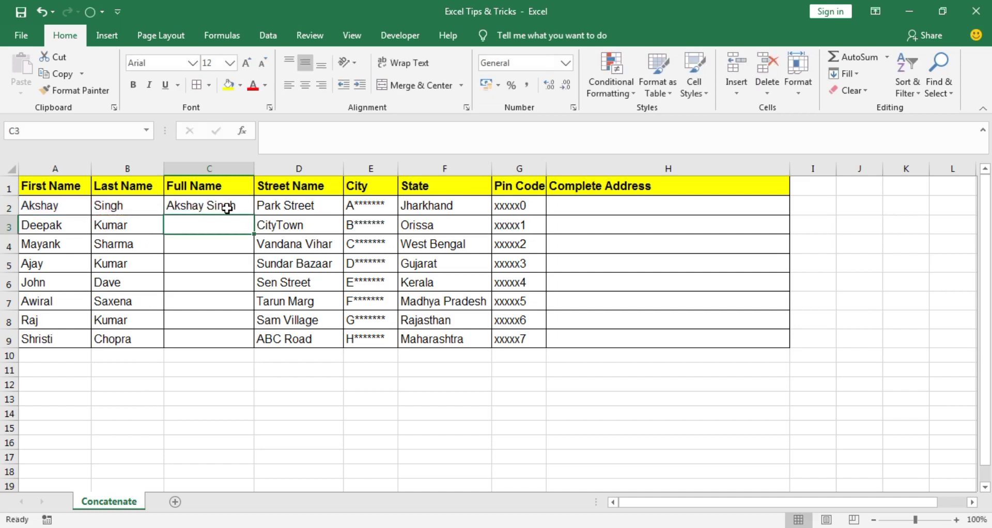
# Fill C2's full-name formula down to C9, then clear C2:C9
pyautogui.click(231, 209)
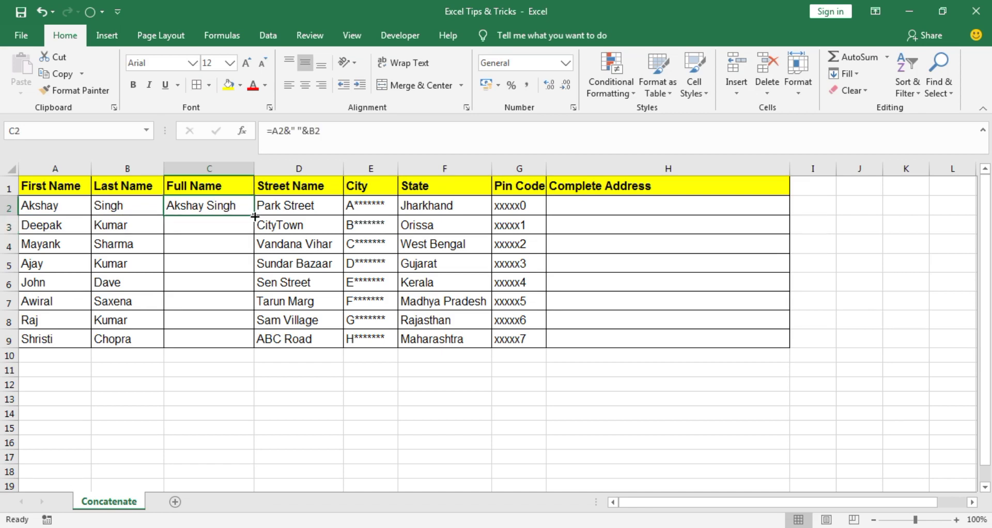
pyautogui.moveTo(255, 216); pyautogui.dragTo(243, 352)
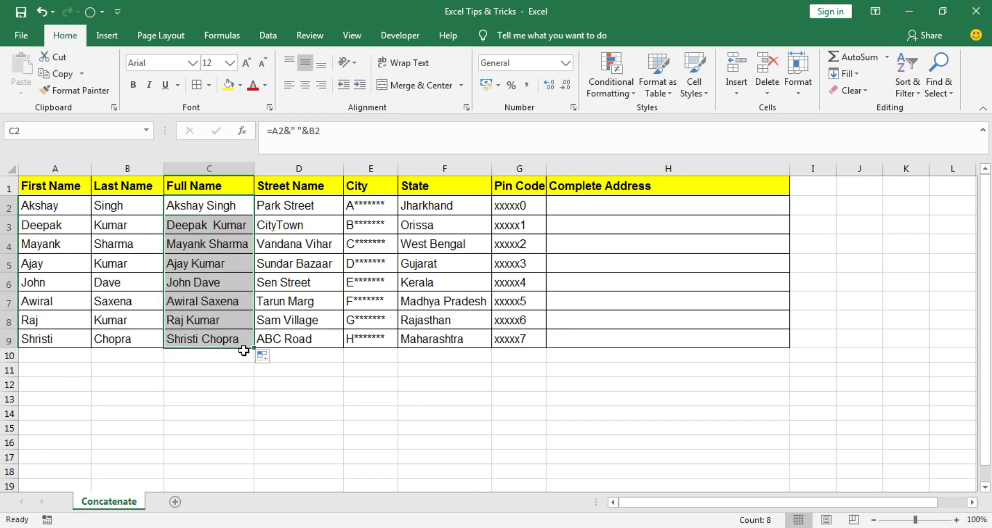
pyautogui.hotkey('ctrl', 'z')
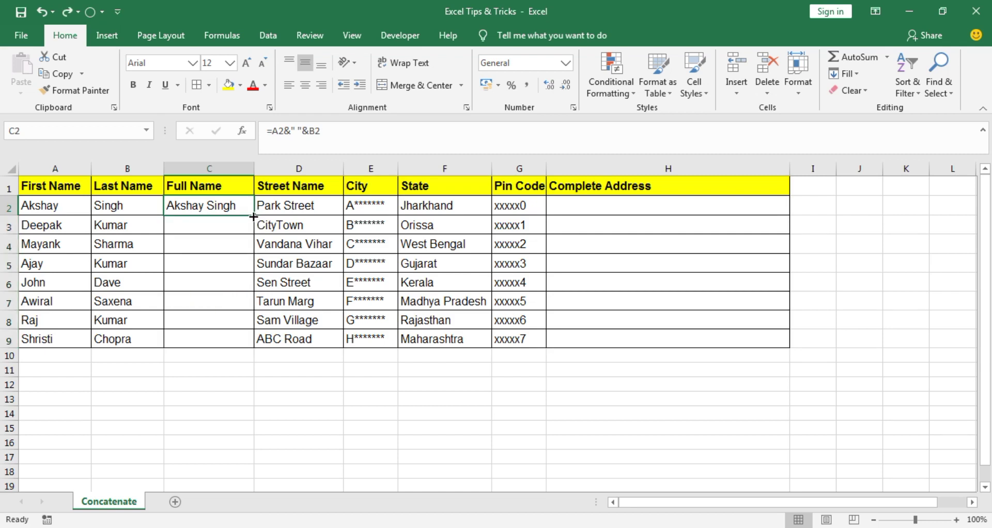
pyautogui.doubleClick(253, 217)
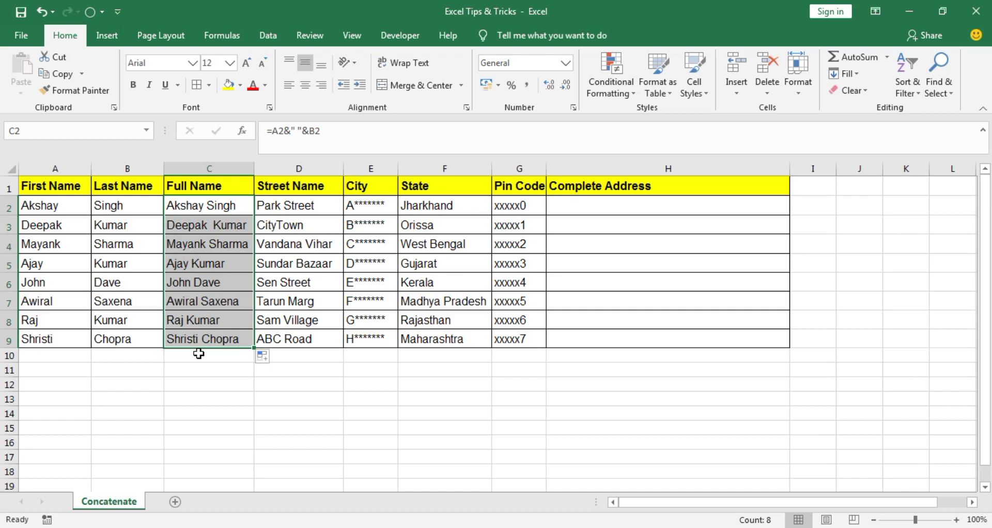
pyautogui.press('Delete')
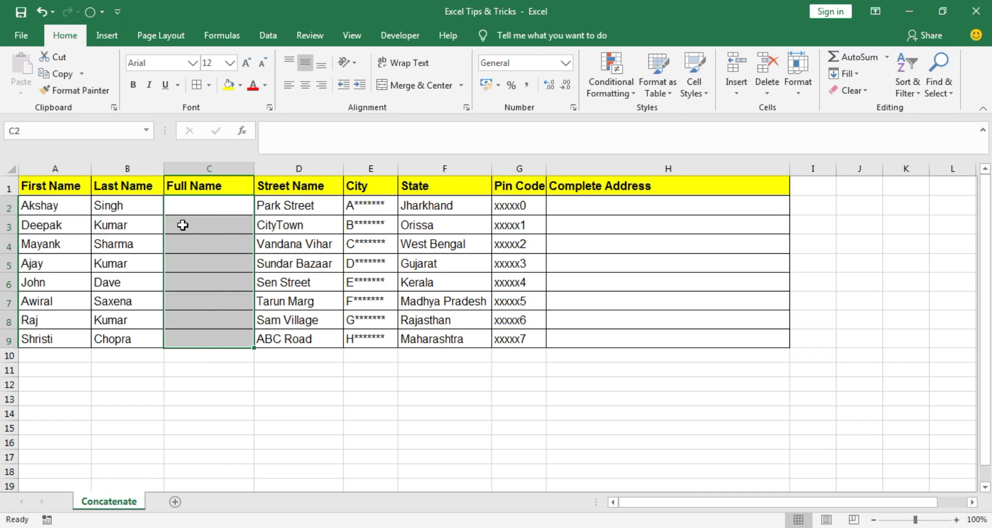
pyautogui.click(182, 206)
pyautogui.write('=')
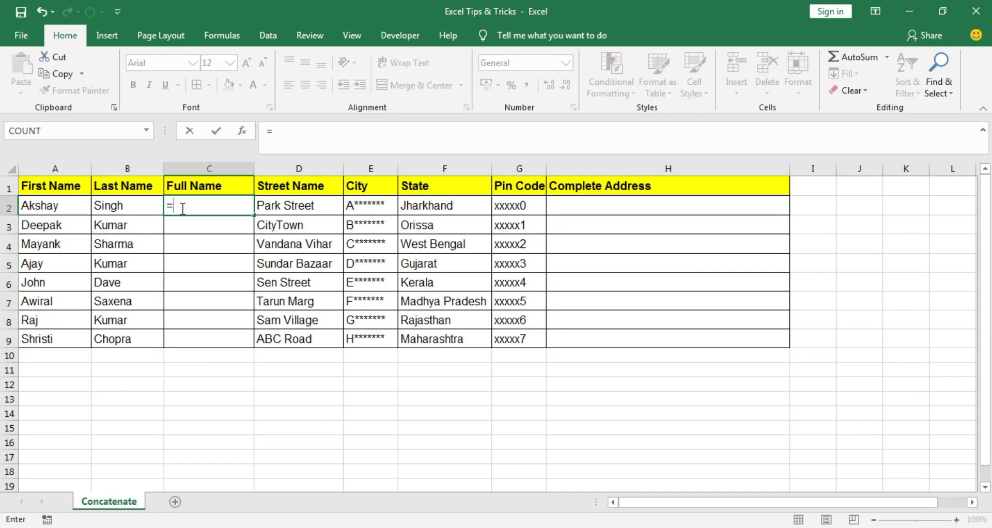
pyautogui.write('CON')
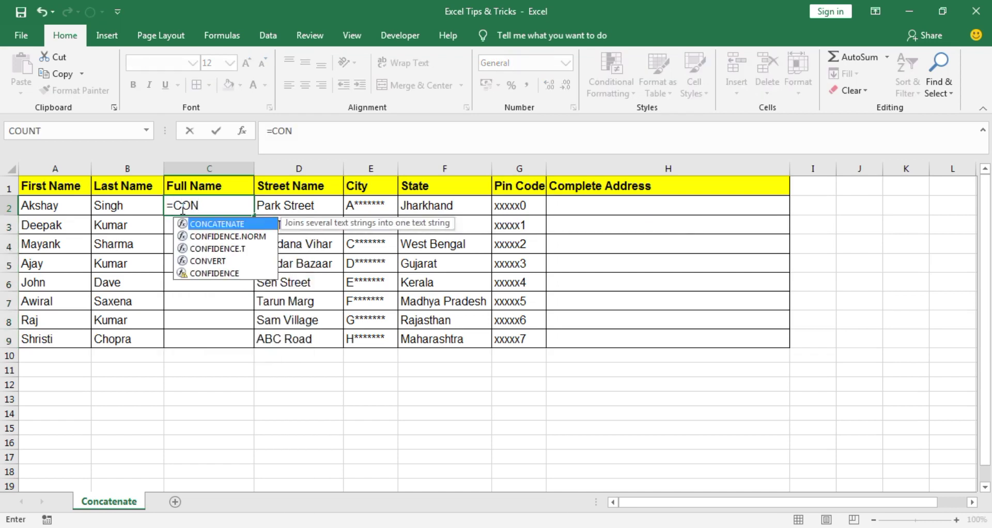
pyautogui.press('Tab')
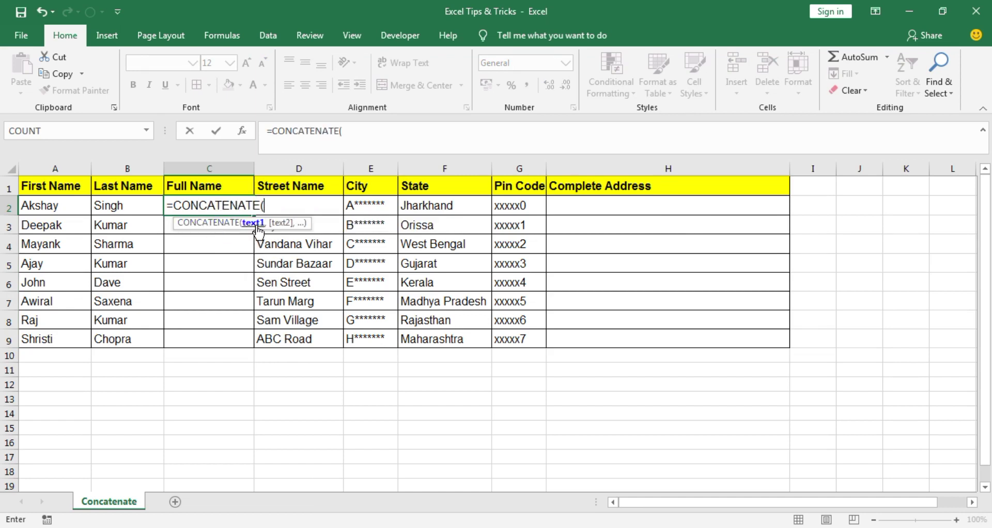
pyautogui.click(62, 206)
pyautogui.write(',')
pyautogui.click(137, 211)
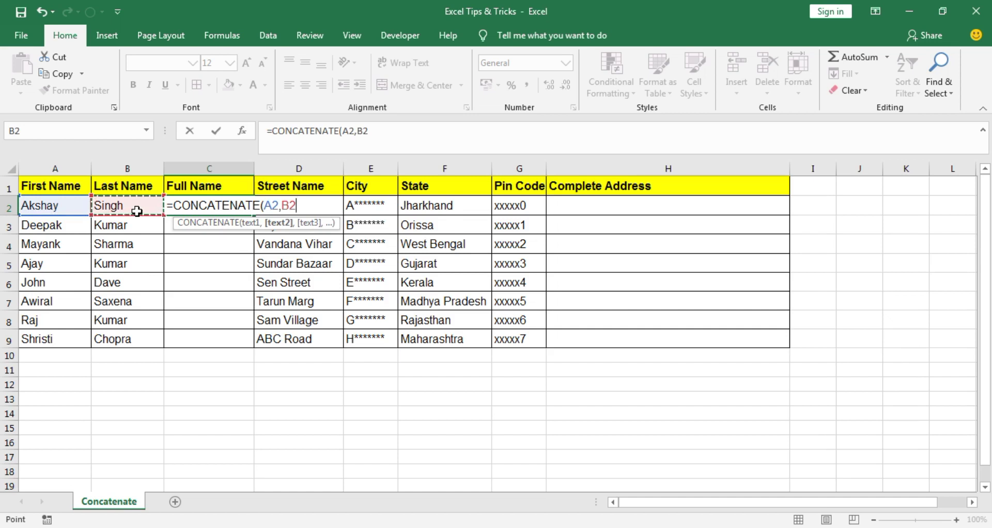
pyautogui.write(')')
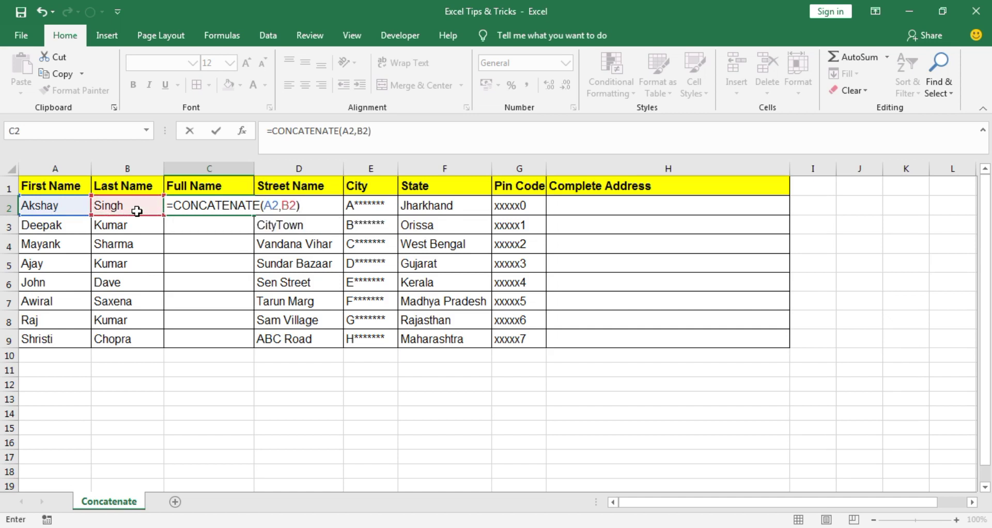
pyautogui.press('Return')
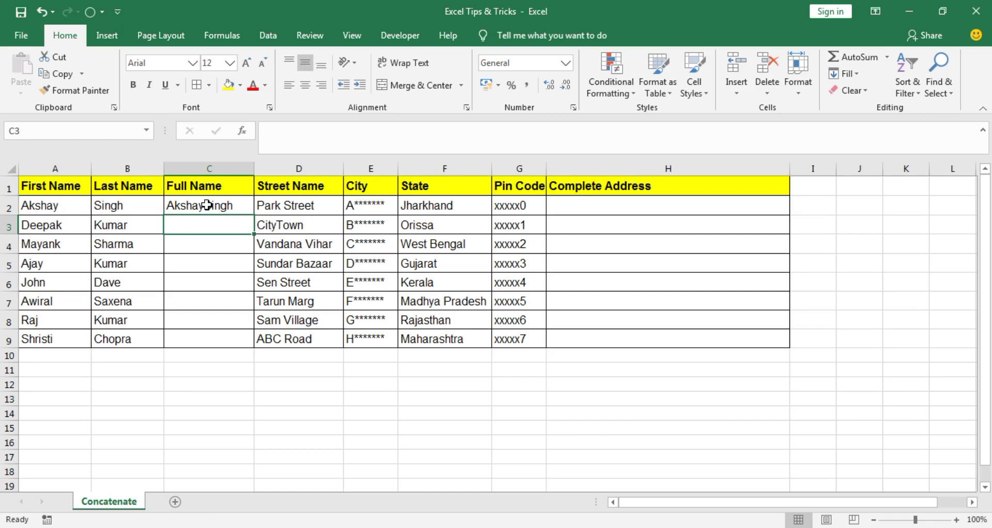
pyautogui.click(207, 205)
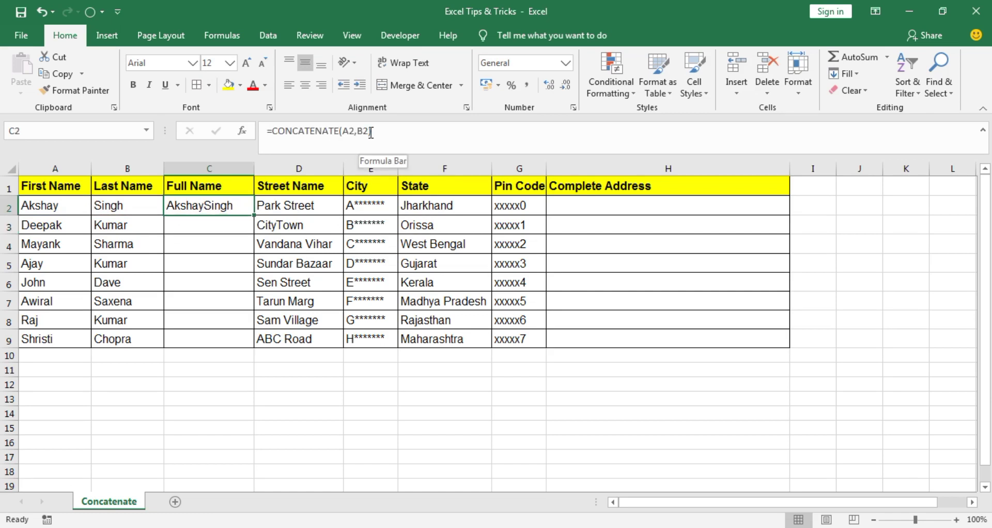
pyautogui.moveTo(372, 131); pyautogui.dragTo(239, 130)
pyautogui.write('=')
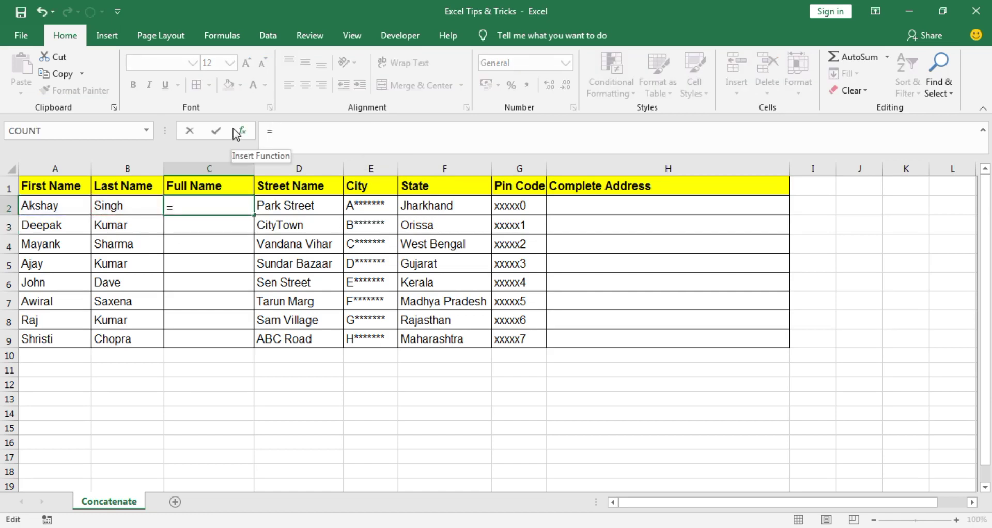
pyautogui.press('BackSpace')
pyautogui.write('=')
pyautogui.write('Con')
pyautogui.press('Tab')
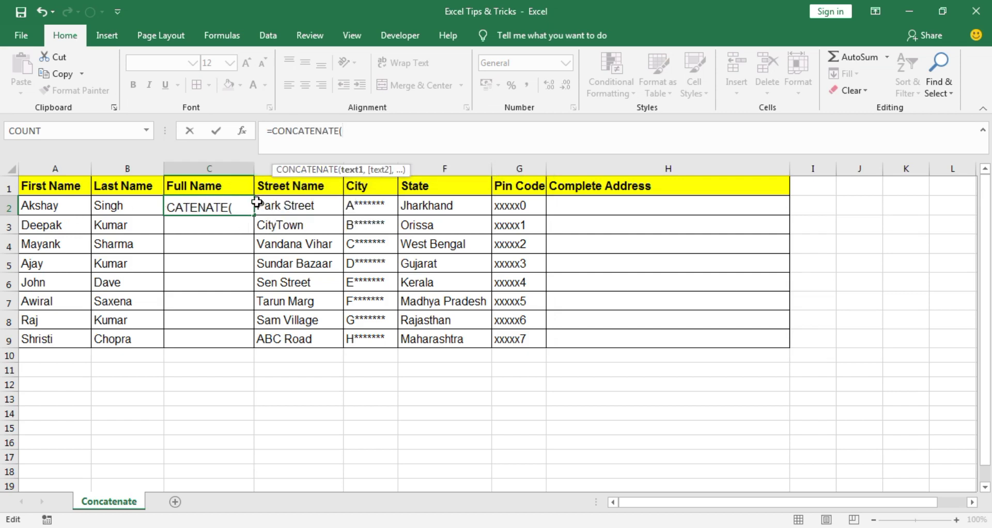
pyautogui.click(56, 207)
pyautogui.write(',')
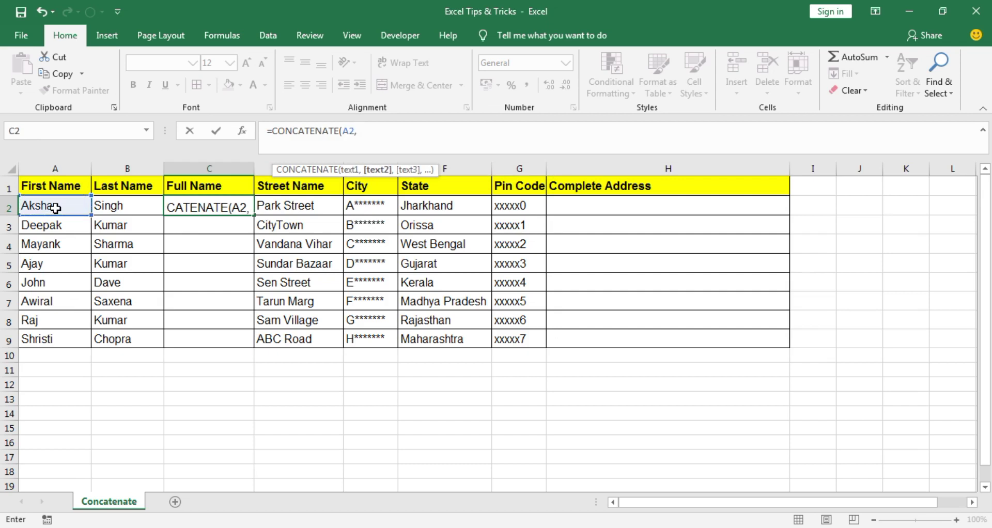
pyautogui.write('"')
pyautogui.write(' "')
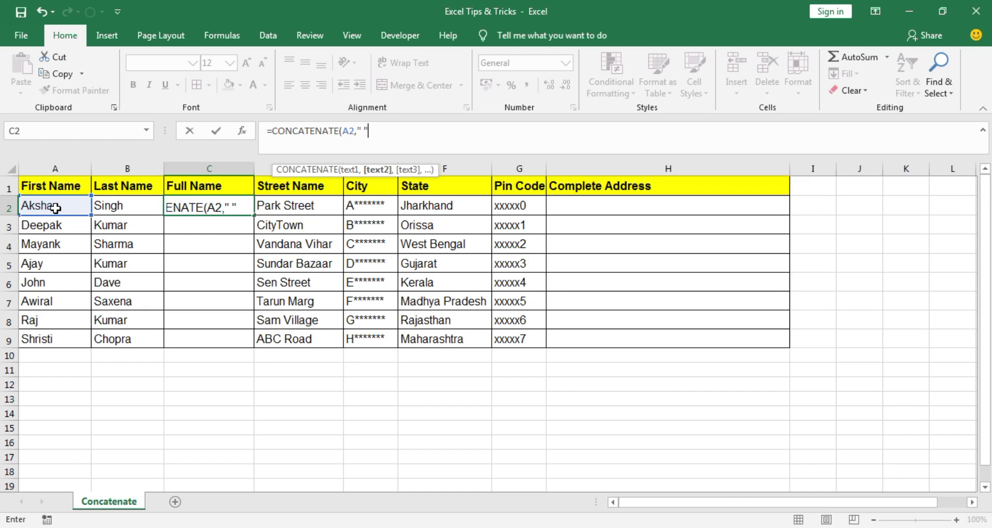
pyautogui.write(',')
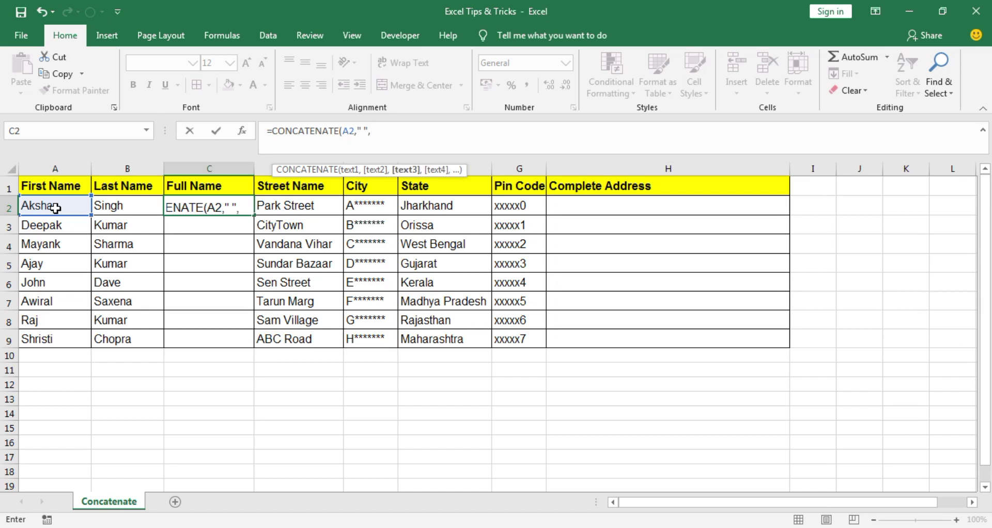
pyautogui.click(131, 207)
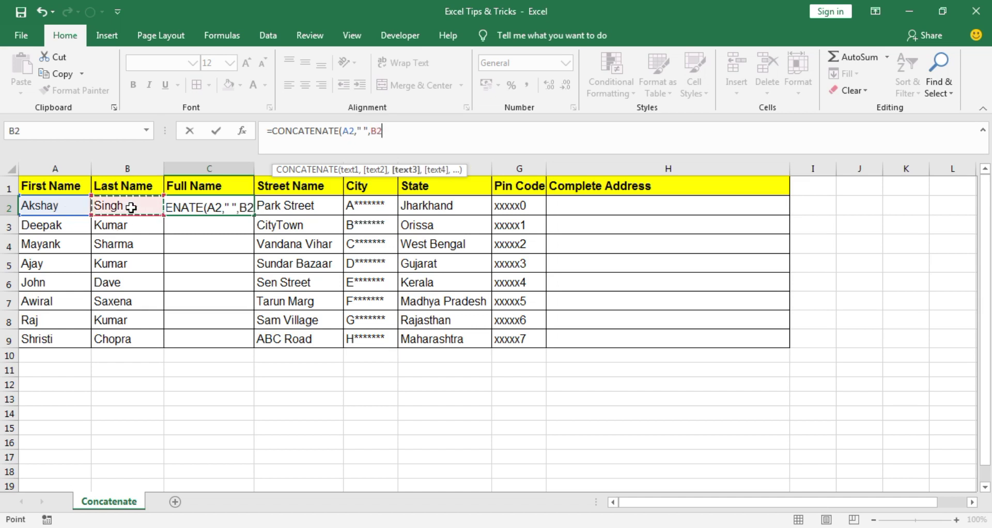
pyautogui.write(')')
pyautogui.press('Return')
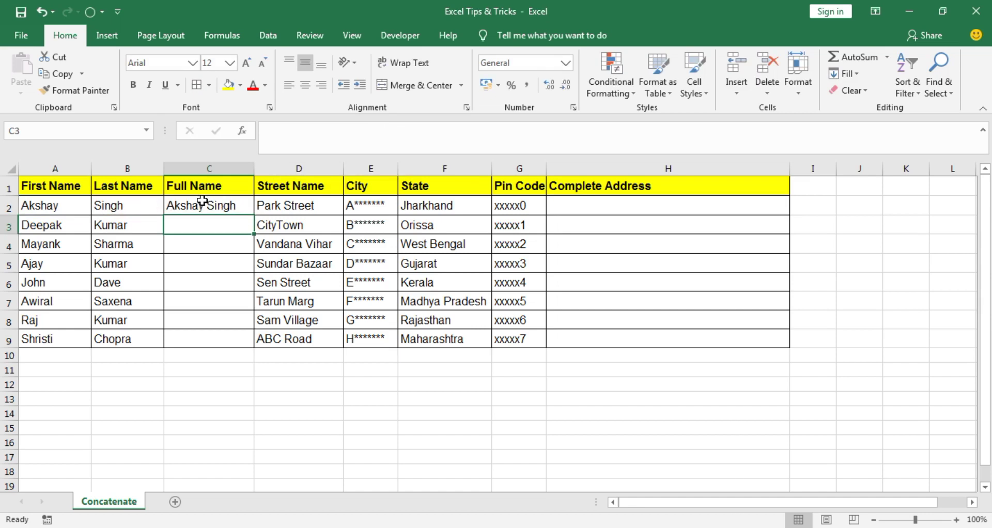
# Fill C2's formula down column C to row 9, then undo the fill
pyautogui.click(202, 200)
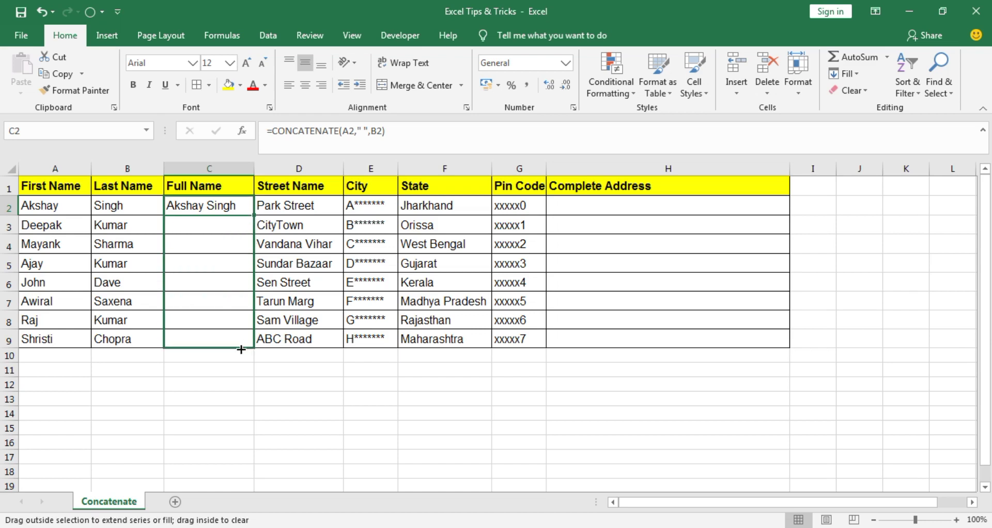
pyautogui.moveTo(253, 229); pyautogui.dragTo(241, 347)
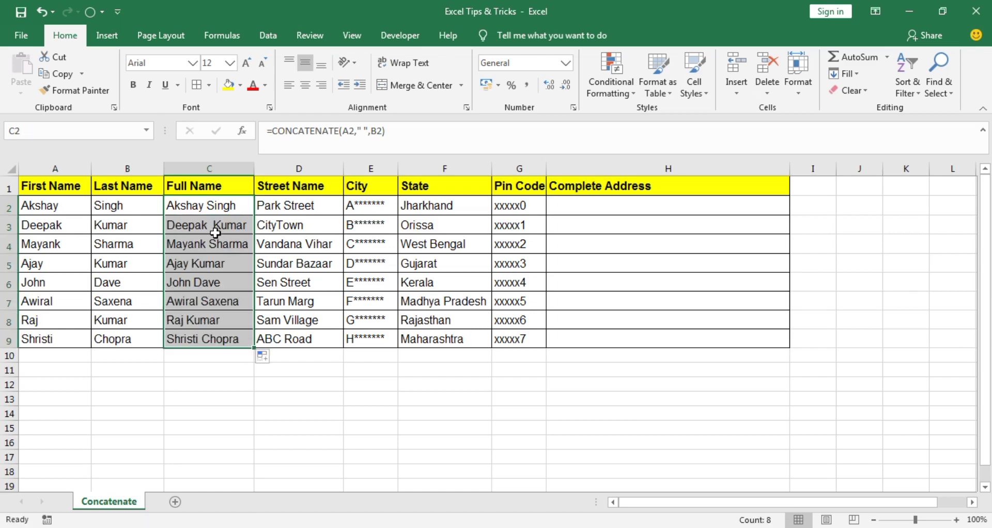
pyautogui.hotkey('ctrl', 'z')
pyautogui.doubleClick(254, 215)
pyautogui.click(124, 208)
pyautogui.click(186, 205)
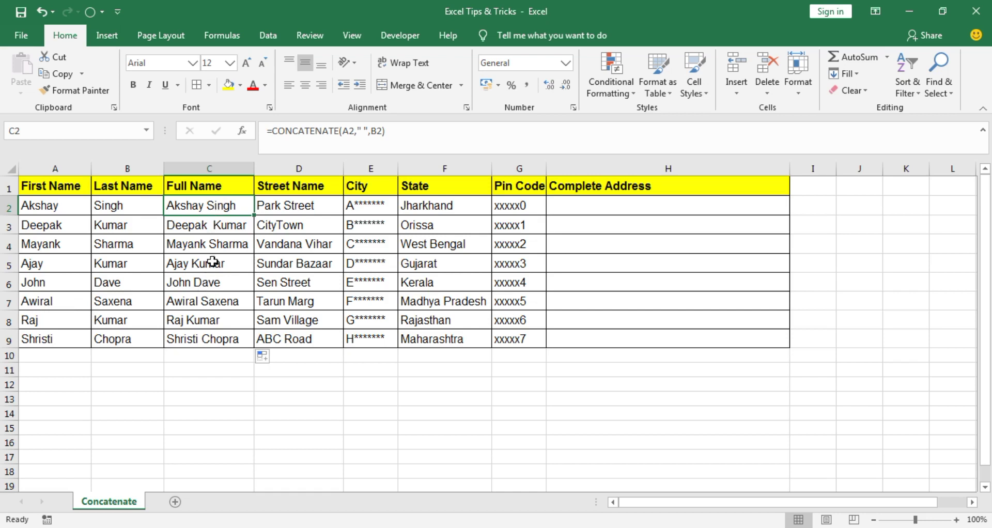
# Copy C2:C9 and paste it back at C2 as values only
pyautogui.moveTo(205, 207); pyautogui.dragTo(204, 339)
pyautogui.rightClick(204, 338)
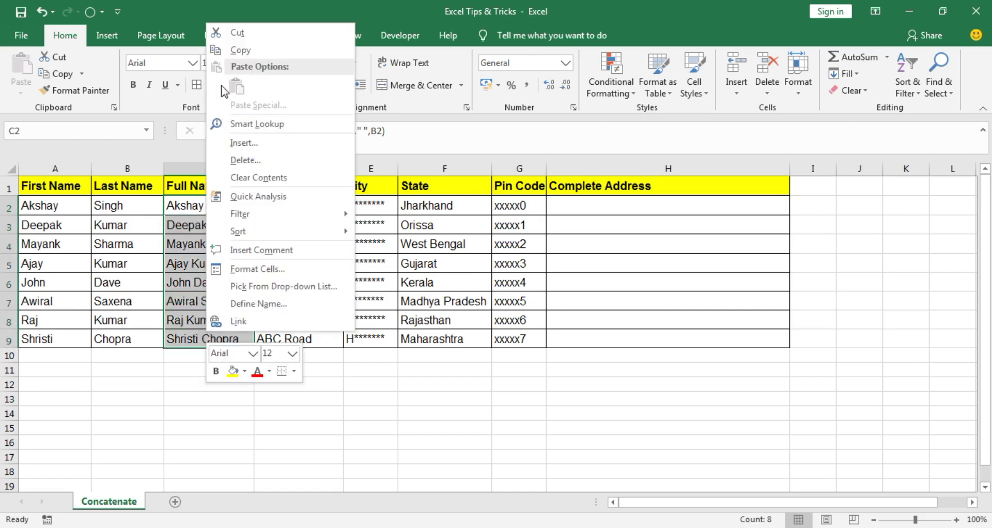
pyautogui.click(229, 50)
pyautogui.rightClick(203, 206)
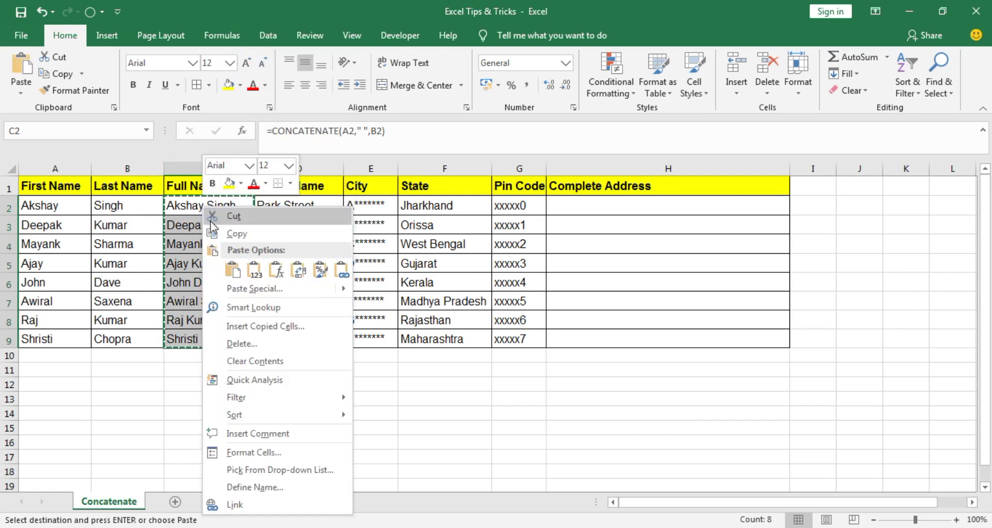
pyautogui.click(252, 270)
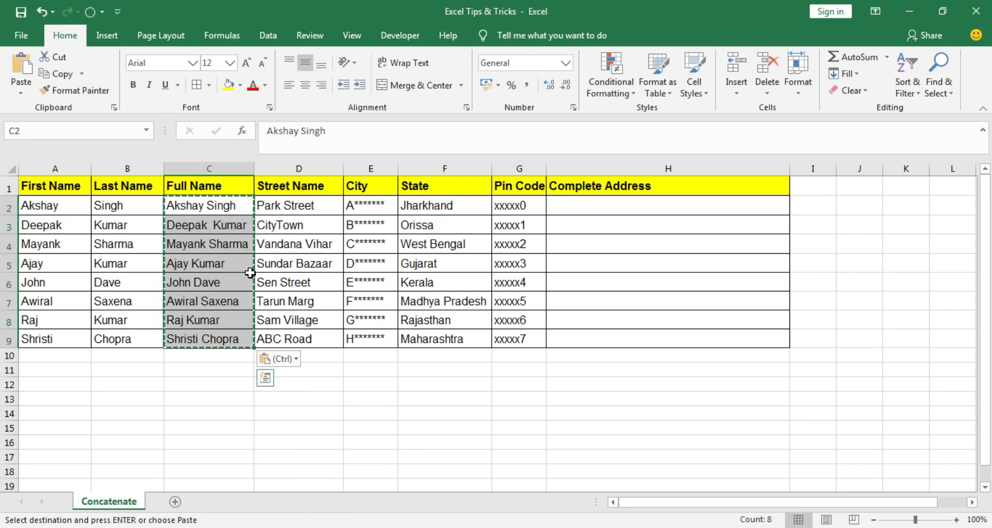
pyautogui.press('Escape')
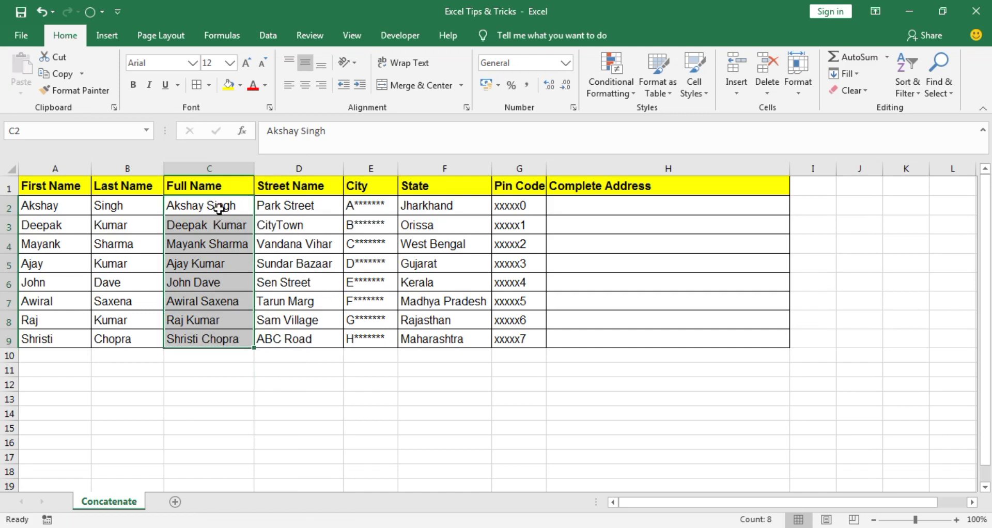
pyautogui.click(219, 207)
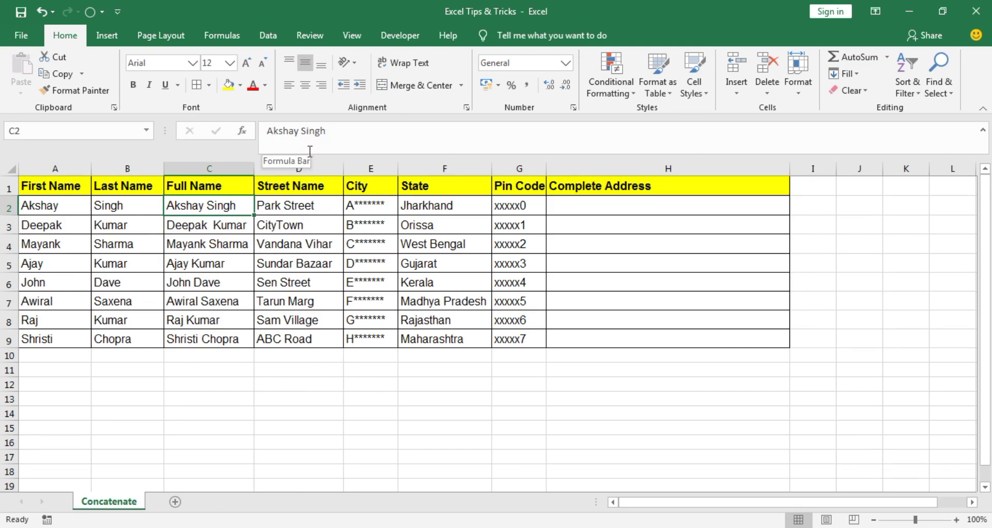
# Delete columns A and B from the sheet
pyautogui.moveTo(128, 168); pyautogui.dragTo(60, 169)
pyautogui.rightClick(60, 168)
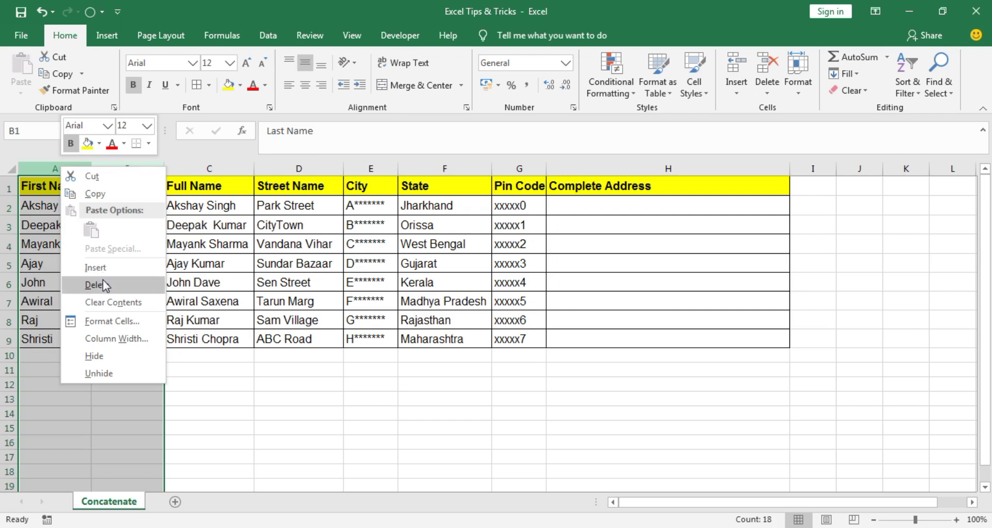
pyautogui.click(105, 285)
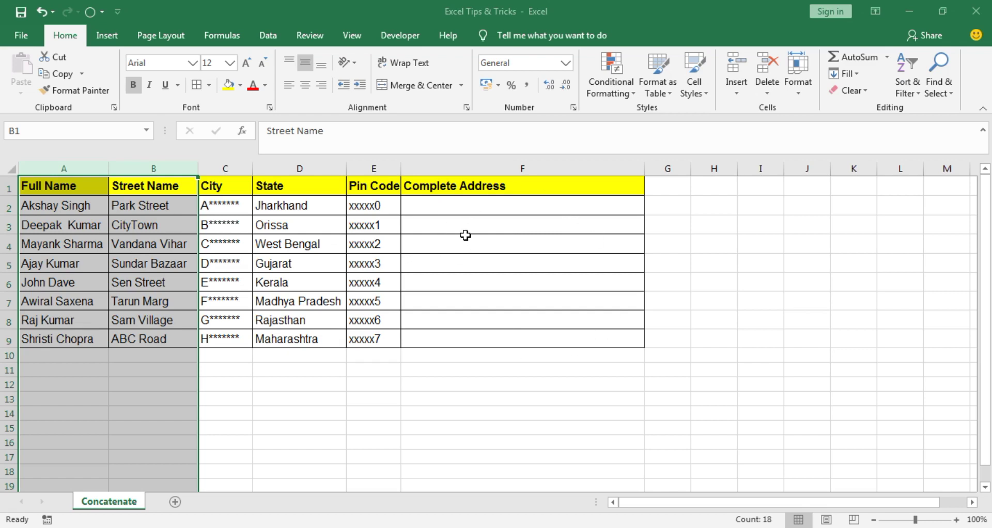
# Undo the column deletion and values paste, then select H2 and address cells D2:G2
pyautogui.click(165, 240)
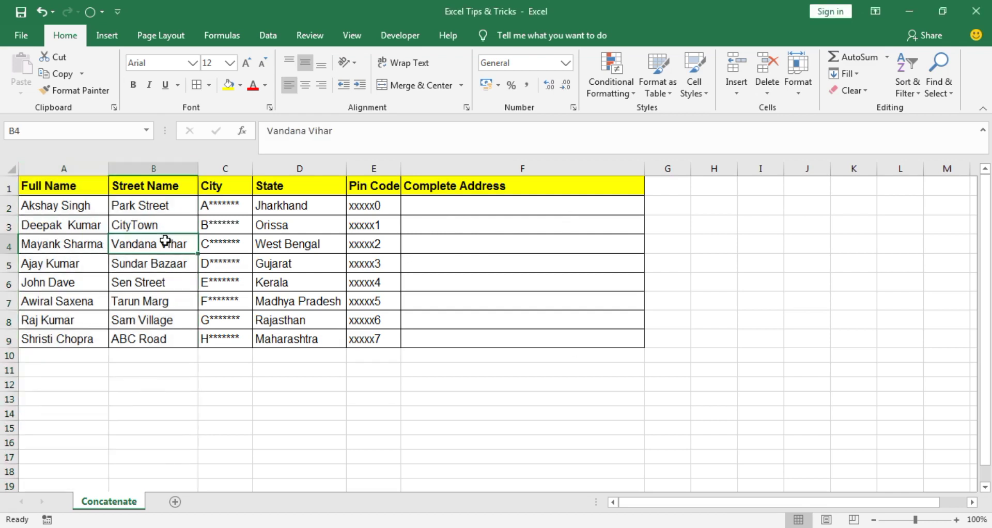
pyautogui.hotkey('ctrl', 'z')
pyautogui.hotkey('ctrl', 'z')
pyautogui.click(201, 228)
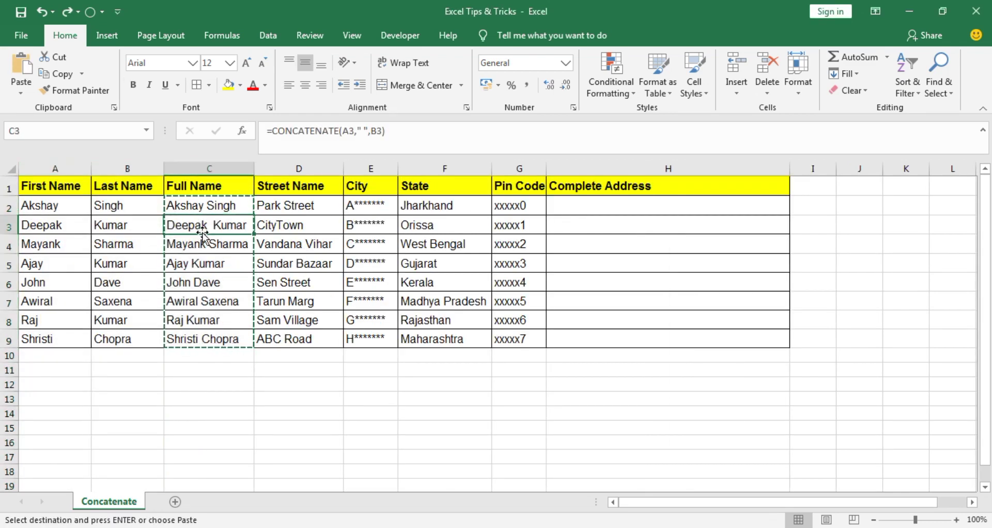
pyautogui.press('Escape')
pyautogui.click(581, 207)
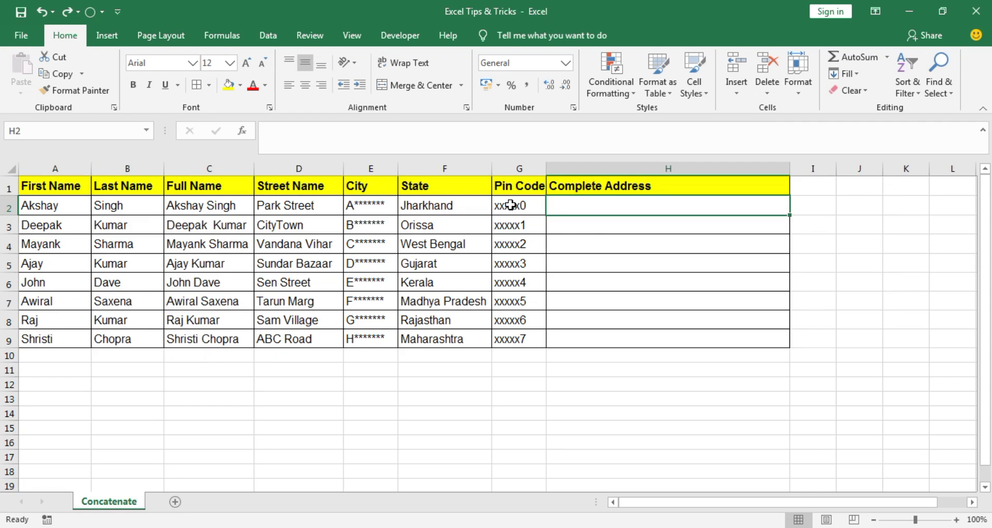
pyautogui.moveTo(297, 206); pyautogui.dragTo(495, 211)
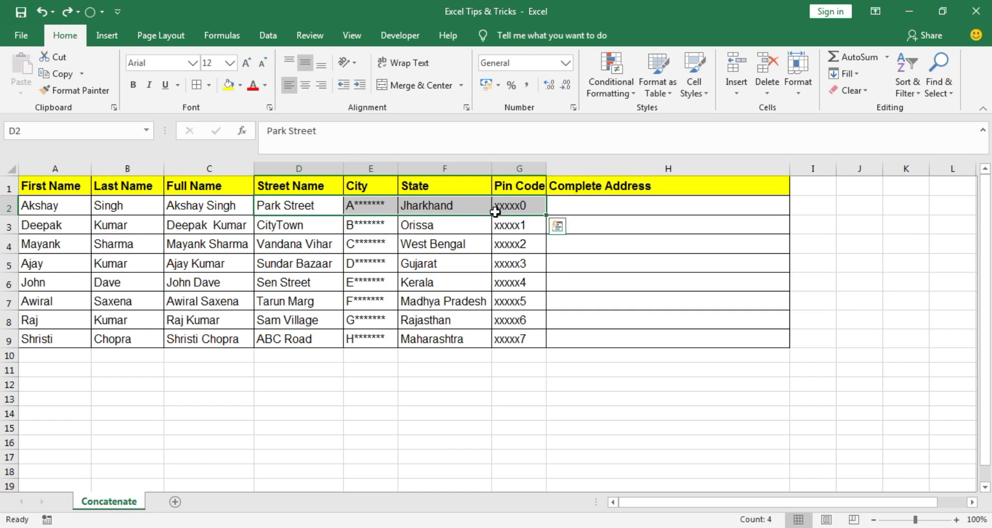
# Enter =CONCATENATE(D2,E2,F2,G2) in H2 to join street, city, state and pin code
pyautogui.doubleClick(567, 207)
pyautogui.write('=CO')
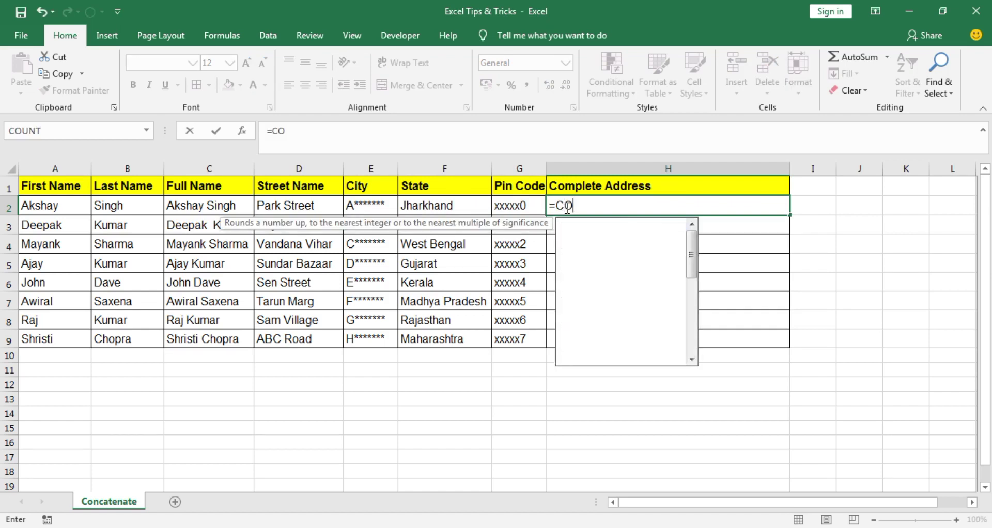
pyautogui.write('NCA')
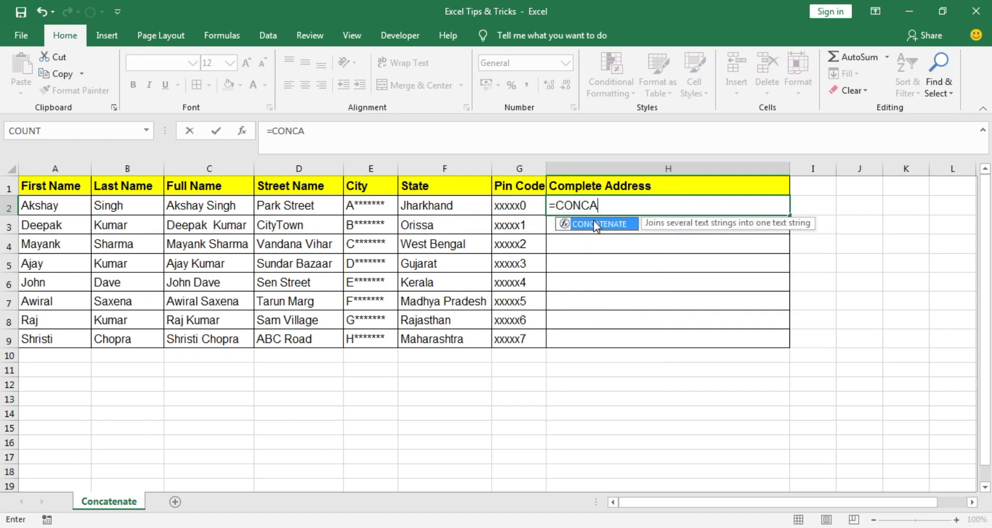
pyautogui.doubleClick(599, 225)
pyautogui.click(301, 209)
pyautogui.write(',')
pyautogui.click(372, 209)
pyautogui.write(',')
pyautogui.click(421, 207)
pyautogui.write(',')
pyautogui.click(525, 203)
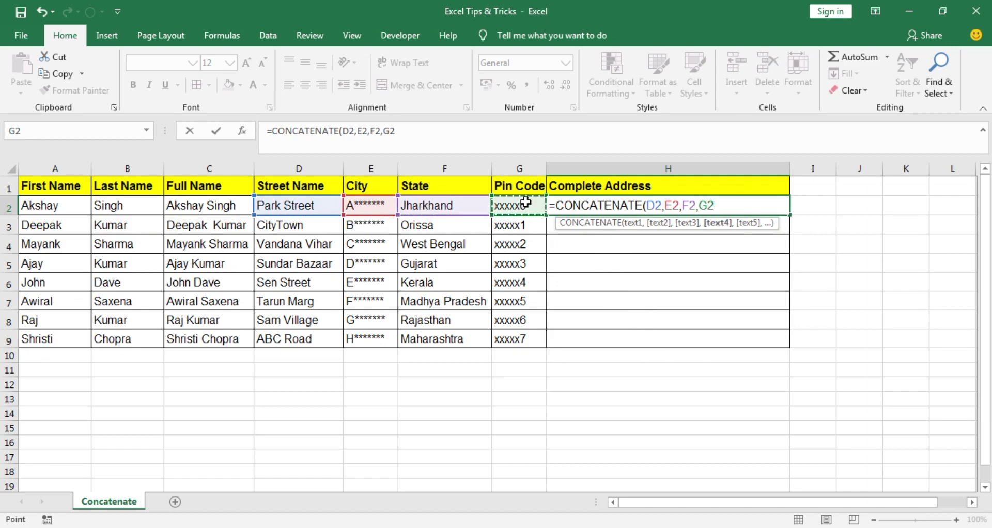
pyautogui.write(')')
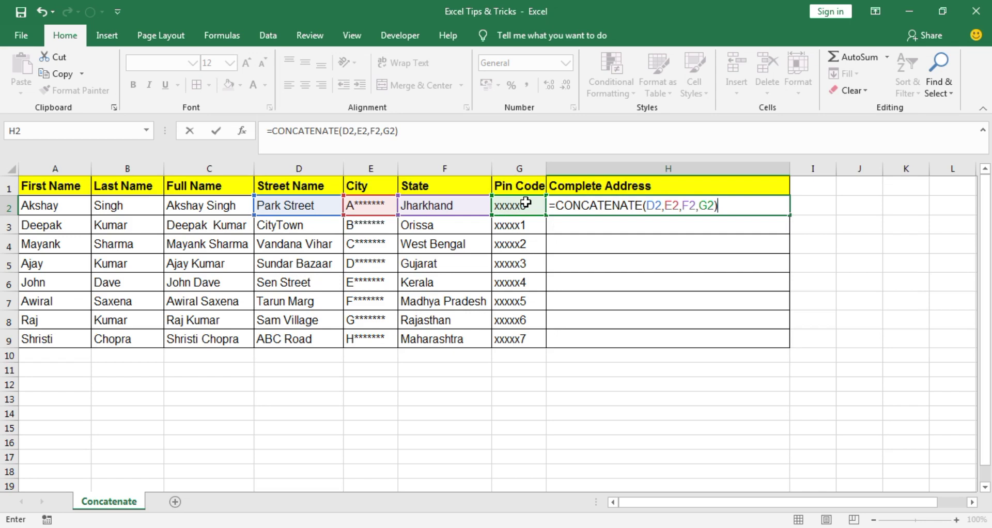
pyautogui.press('Return')
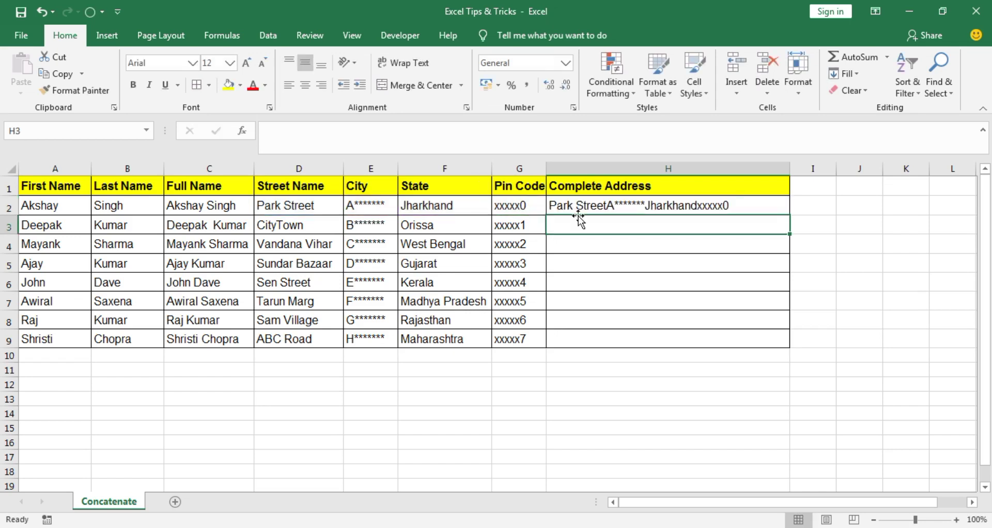
# Inspect the street, city, state and pin code values in D2 through G2
pyautogui.click(307, 207)
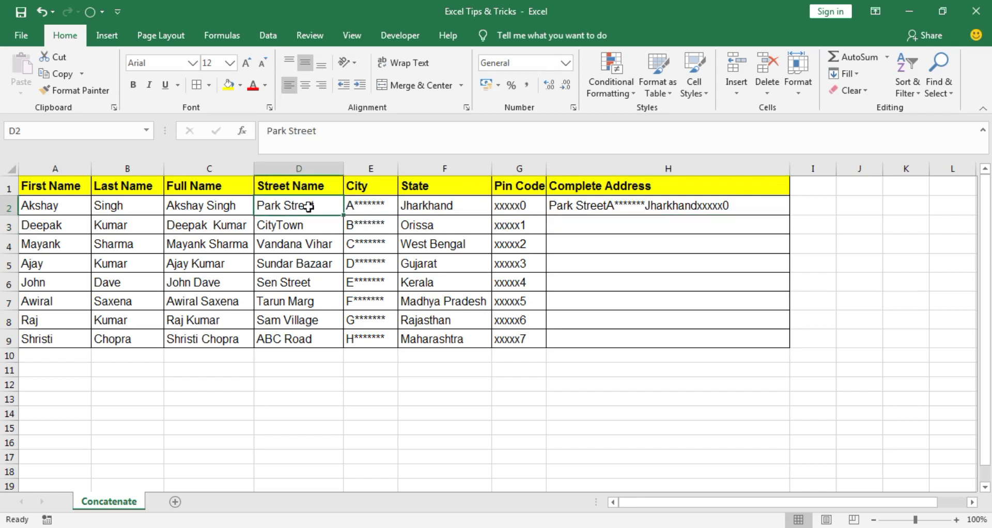
pyautogui.click(366, 206)
pyautogui.click(428, 209)
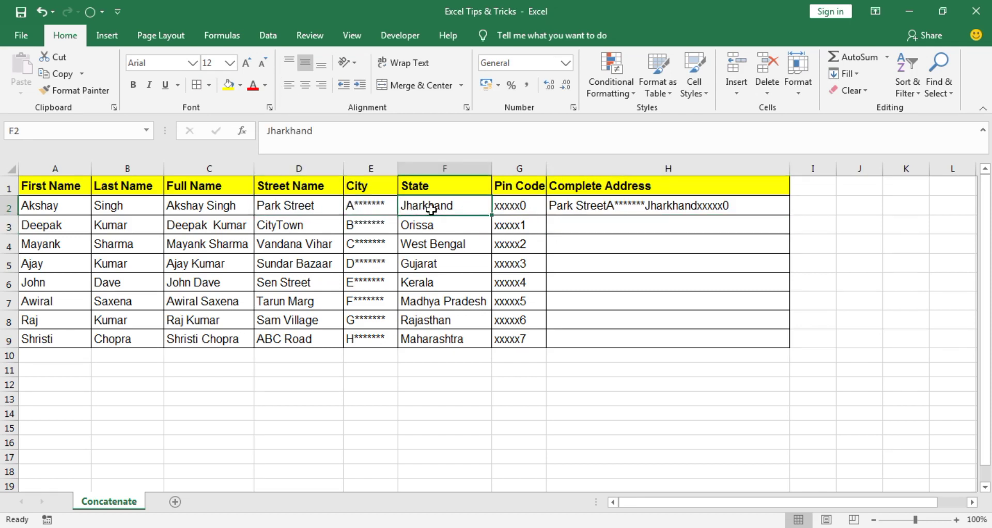
pyautogui.click(512, 206)
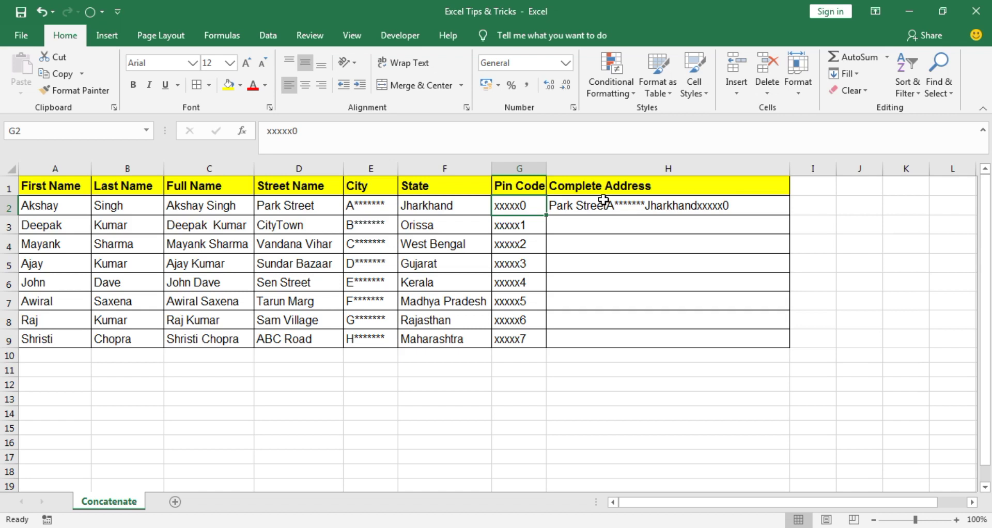
# Clear H2 and start a new CONCATENATE formula in it
pyautogui.click(656, 205)
pyautogui.press('Delete')
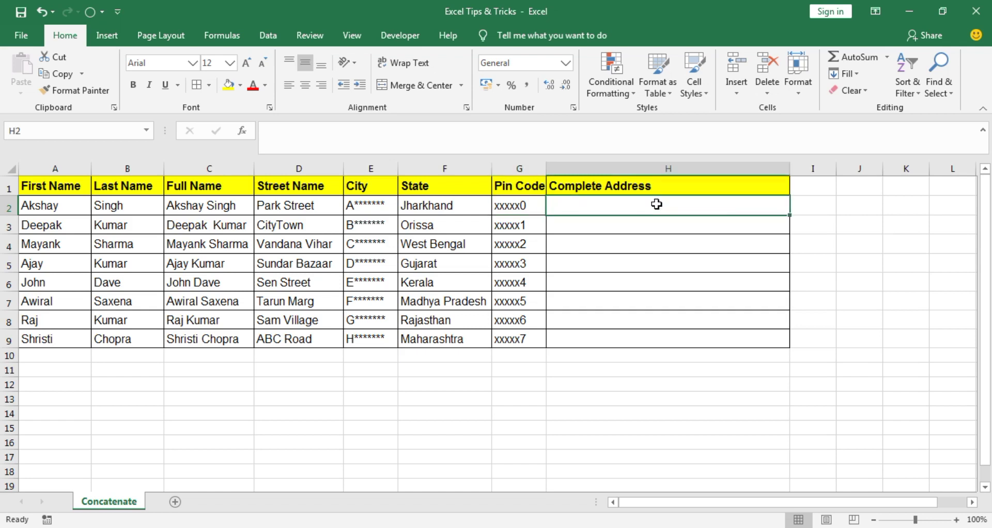
pyautogui.doubleClick(656, 203)
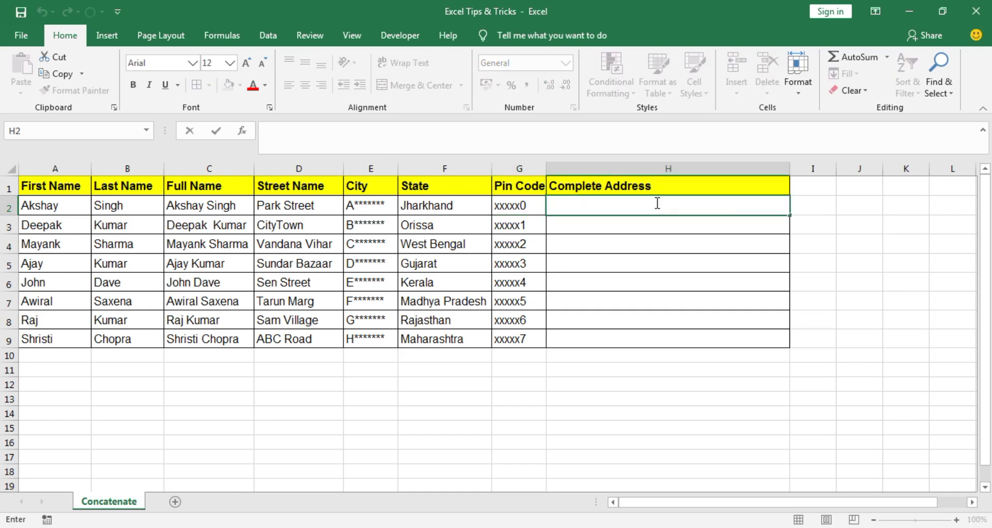
pyautogui.write('=')
pyautogui.write('Concat')
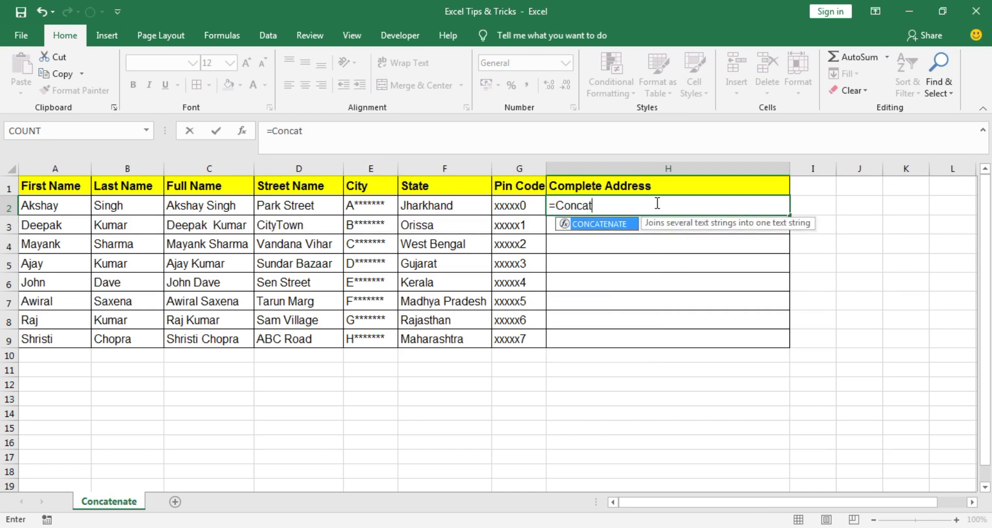
pyautogui.doubleClick(615, 224)
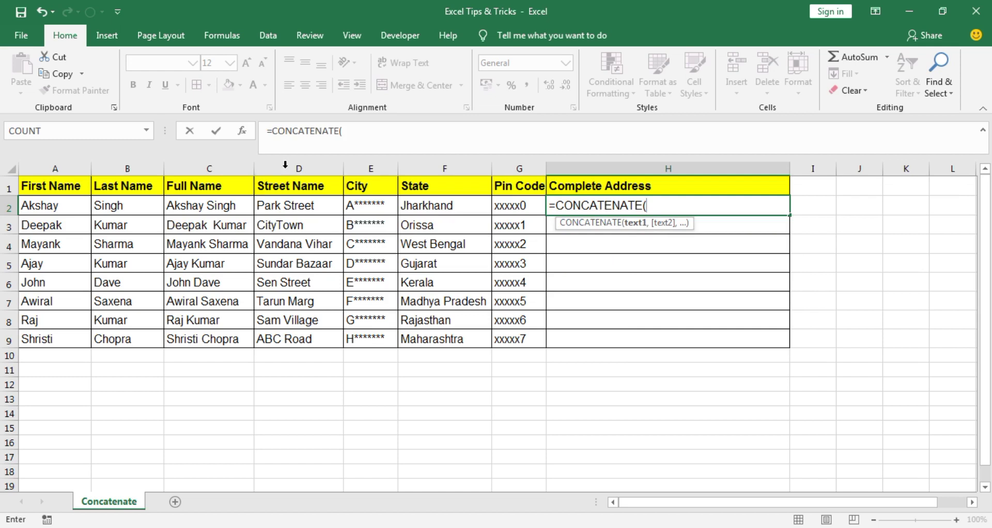
# Complete =CONCATENATE(D2,", ",E2,", ",F2,", ",G2) in H2 and commit it
pyautogui.click(304, 207)
pyautogui.write(',')
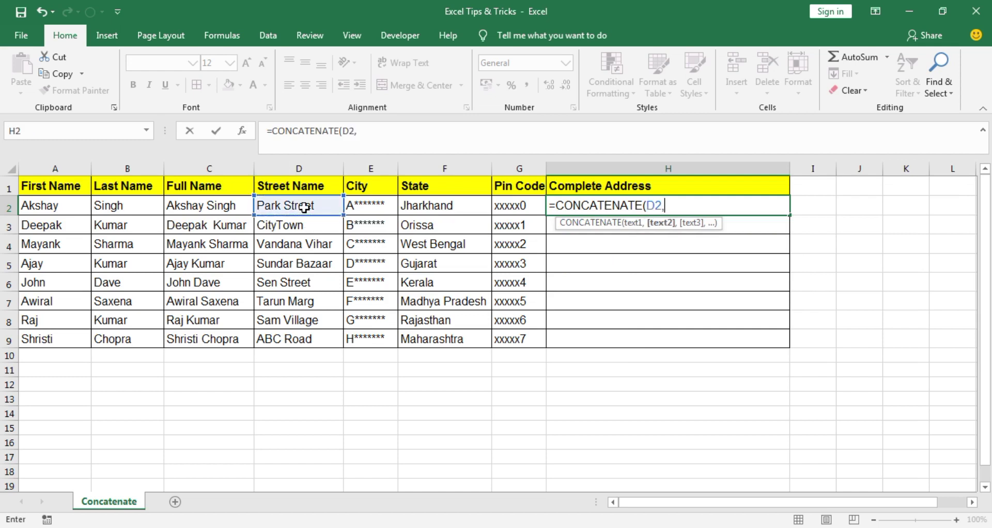
pyautogui.write('"')
pyautogui.write(',')
pyautogui.write(' "')
pyautogui.write(',')
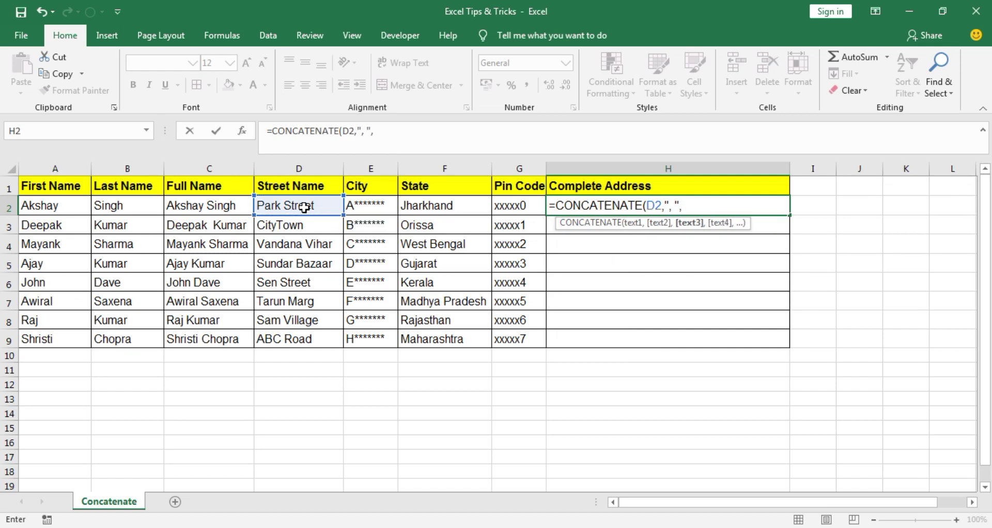
pyautogui.click(357, 207)
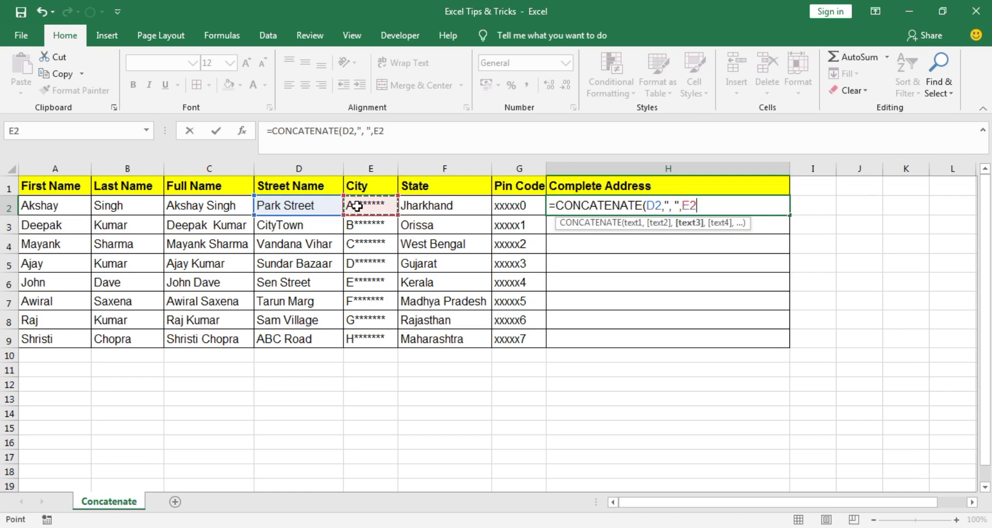
pyautogui.write(',')
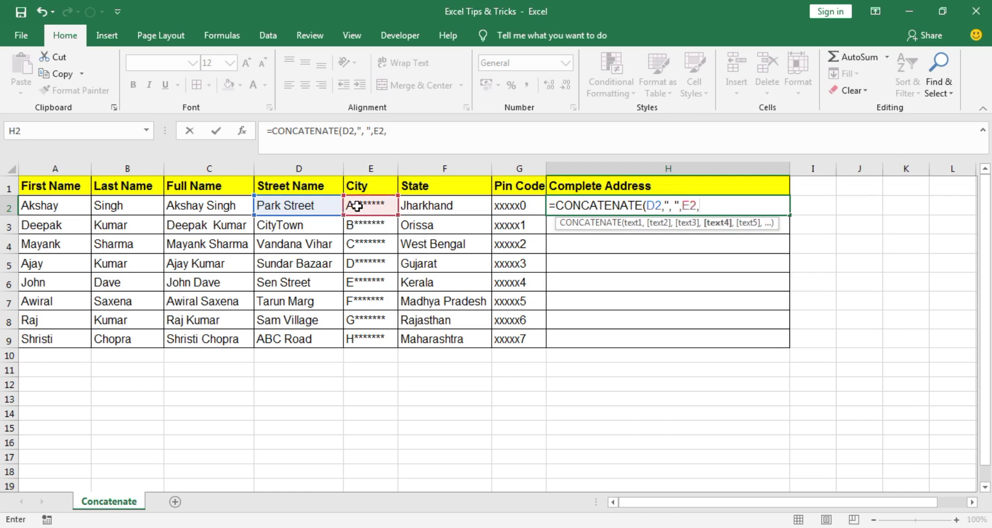
pyautogui.write('",')
pyautogui.write(' "')
pyautogui.write(',')
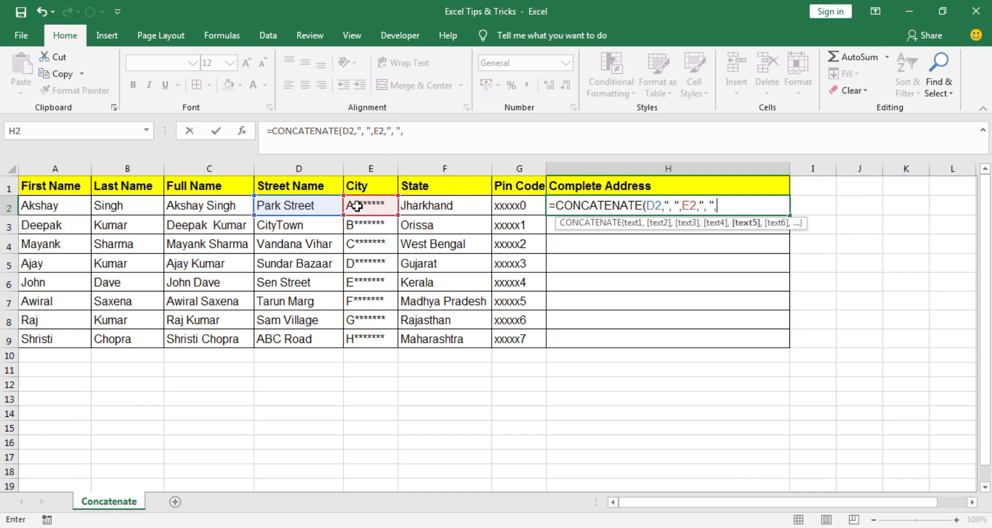
pyautogui.click(428, 206)
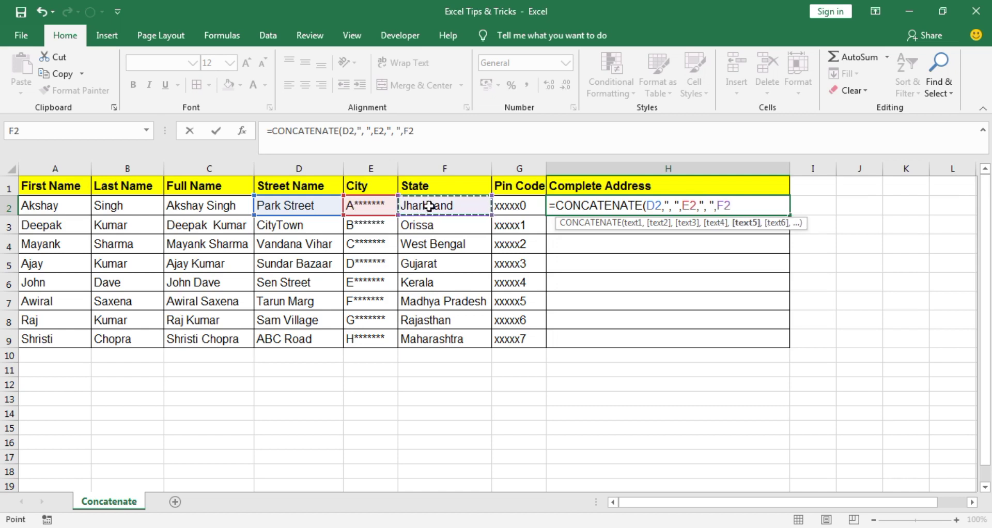
pyautogui.write(',')
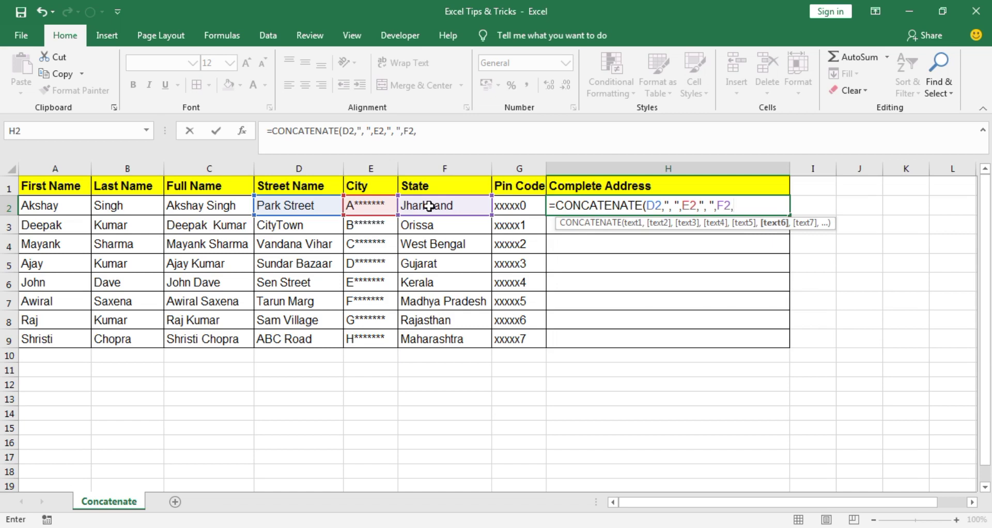
pyautogui.write('",')
pyautogui.write(' "')
pyautogui.write(',')
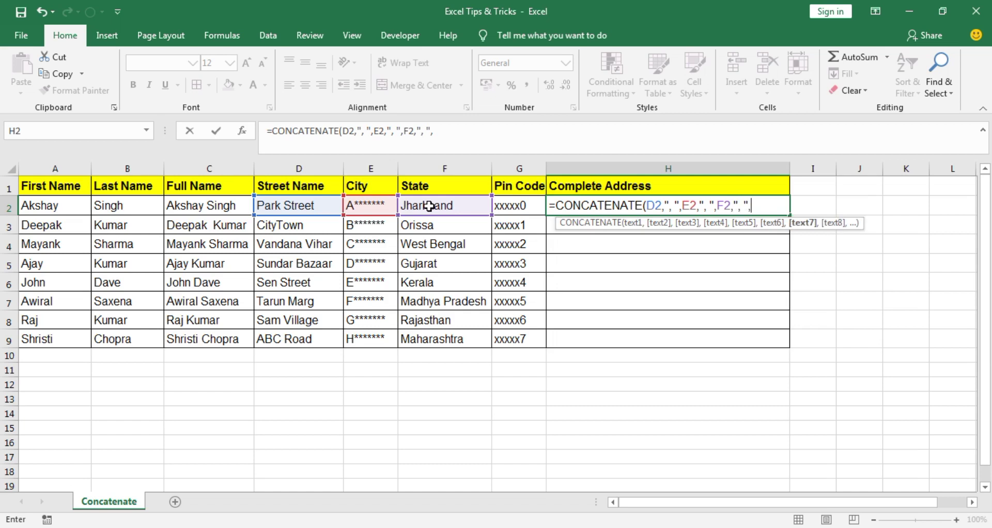
pyautogui.click(517, 205)
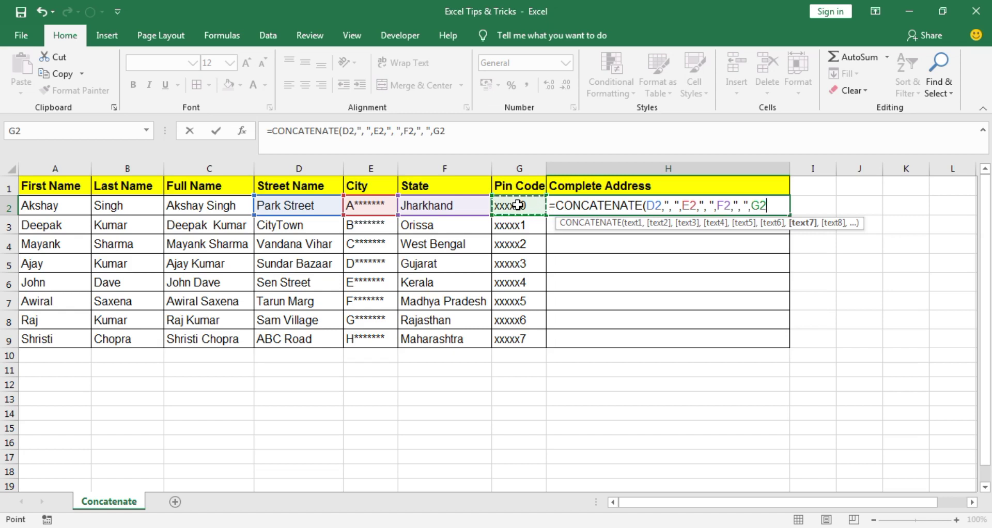
pyautogui.write(')')
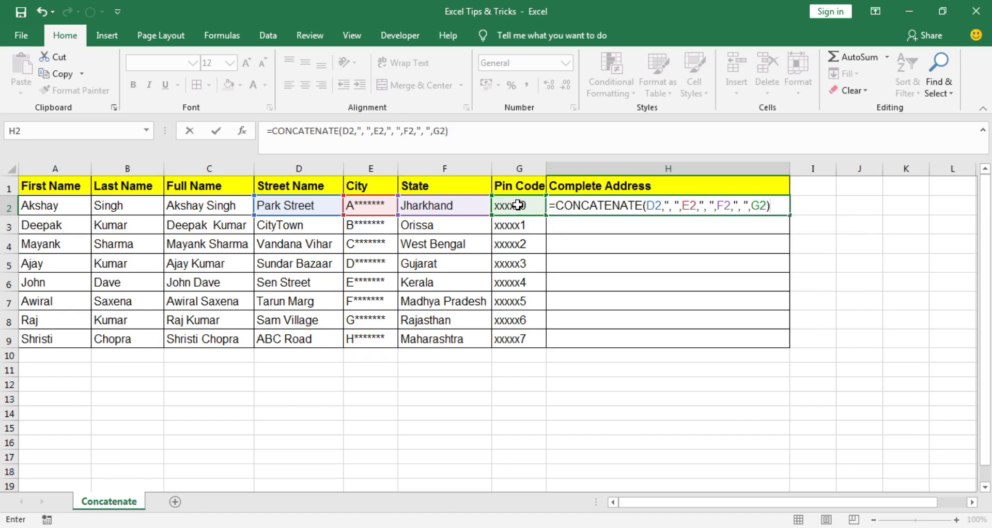
pyautogui.press('Return')
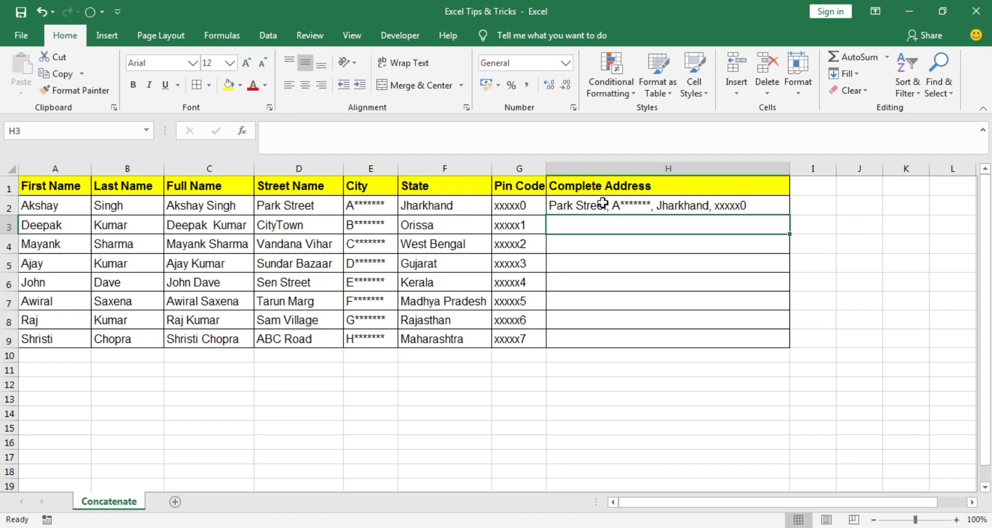
# Fill the H2 address formula down to H9, then recheck H2's formula
pyautogui.click(594, 207)
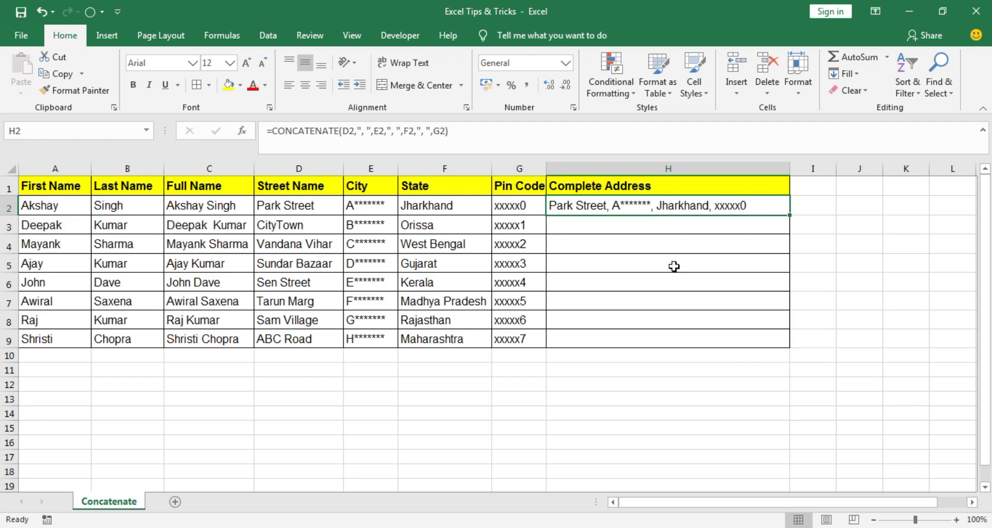
pyautogui.doubleClick(789, 217)
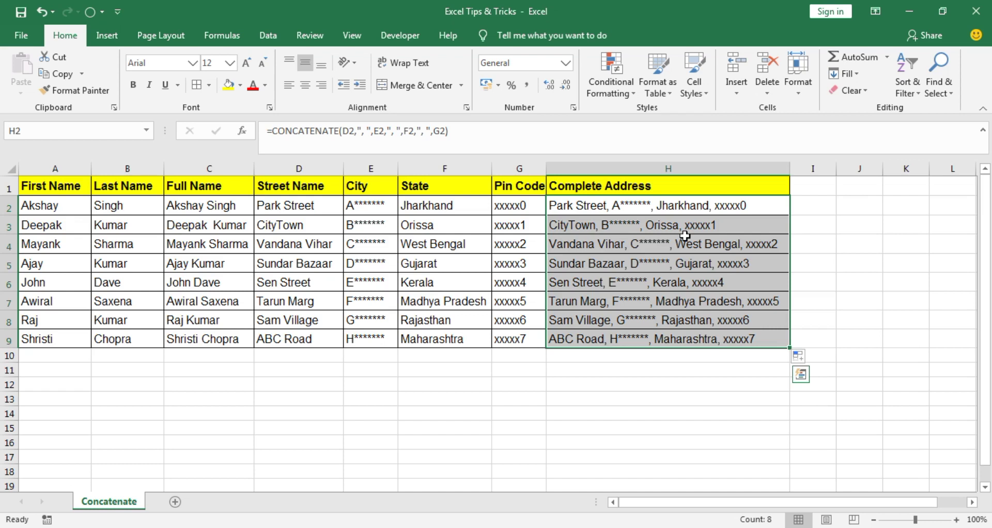
pyautogui.click(351, 221)
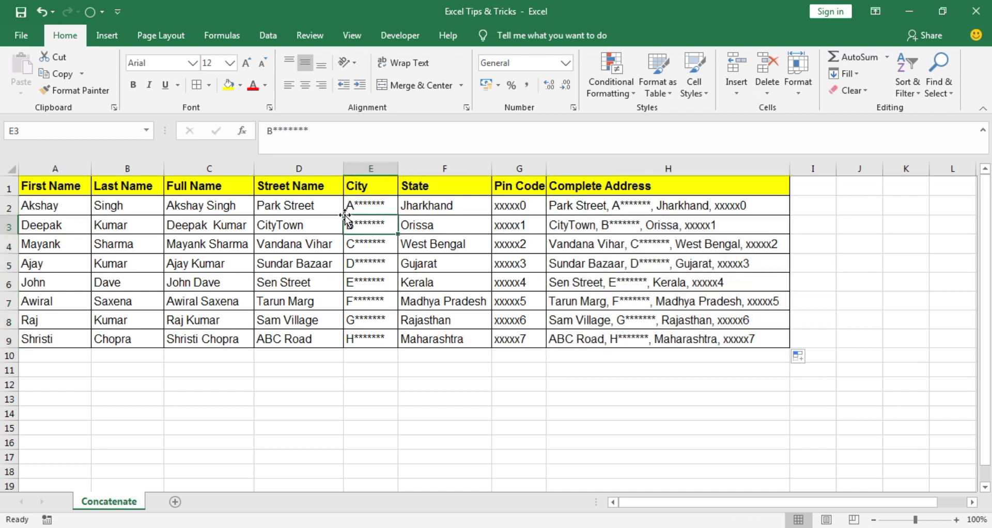
pyautogui.click(426, 192)
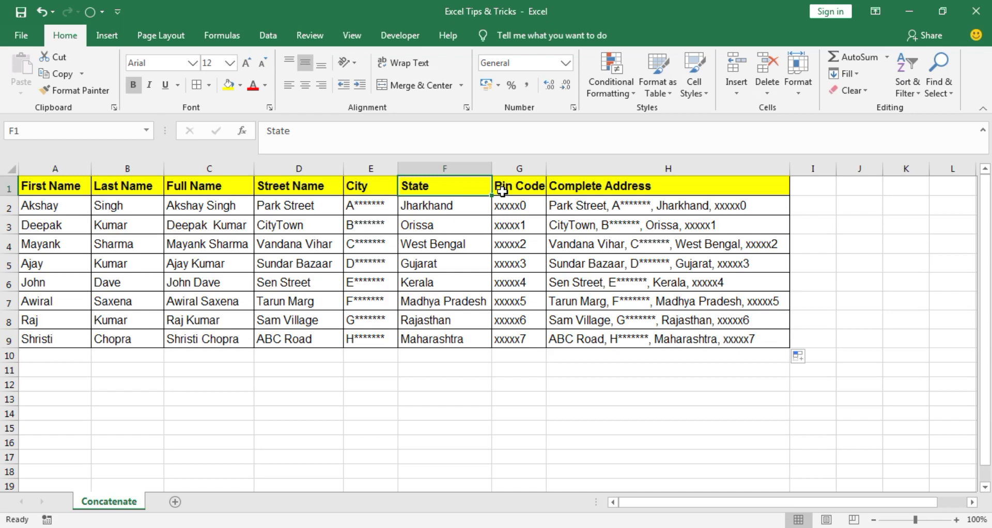
pyautogui.click(579, 203)
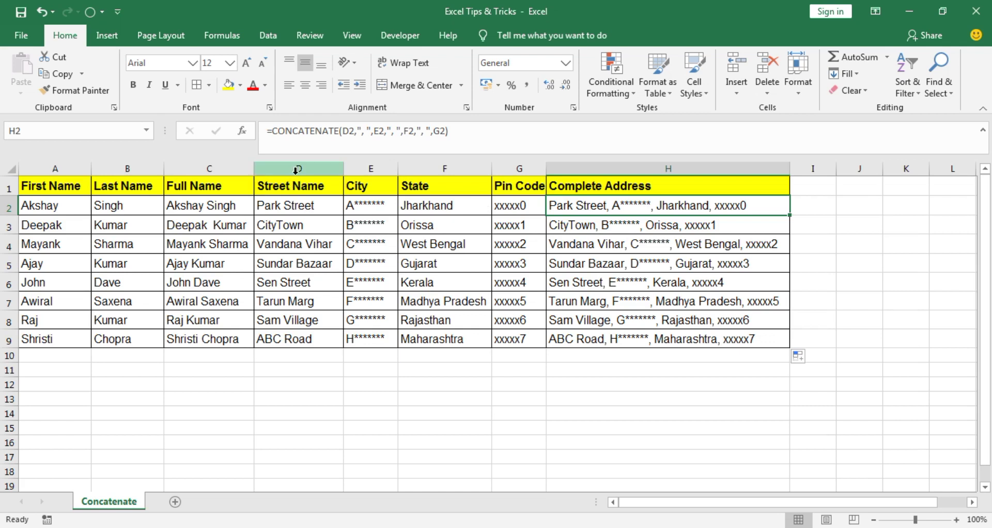
pyautogui.click(371, 168)
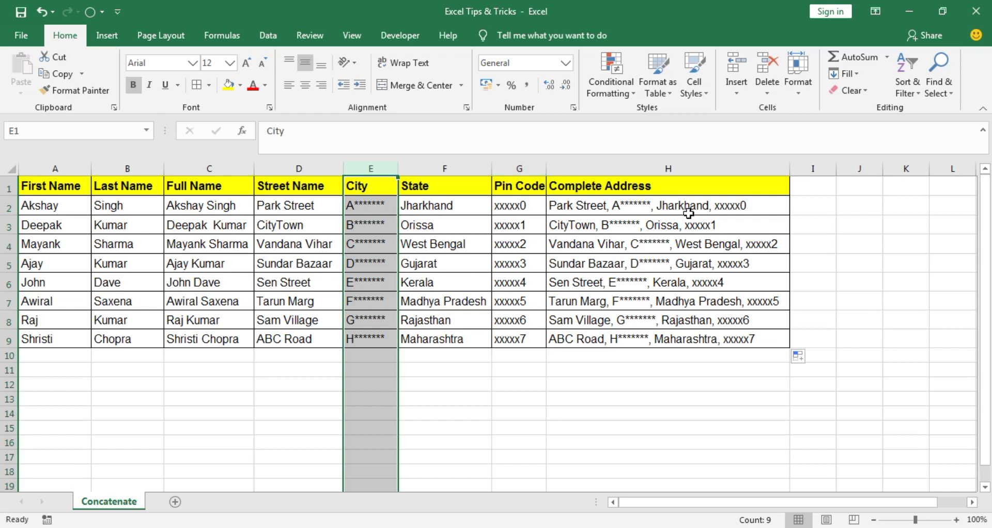
# Copy H2:H9 and paste it back as Values, then confirm H2 holds plain text
pyautogui.moveTo(565, 205); pyautogui.dragTo(565, 339)
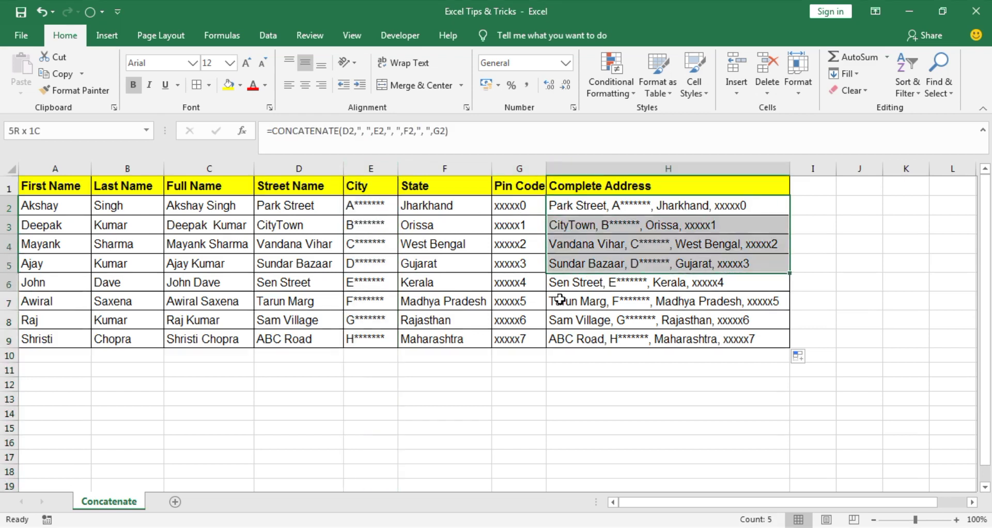
pyautogui.rightClick(593, 292)
pyautogui.click(654, 238)
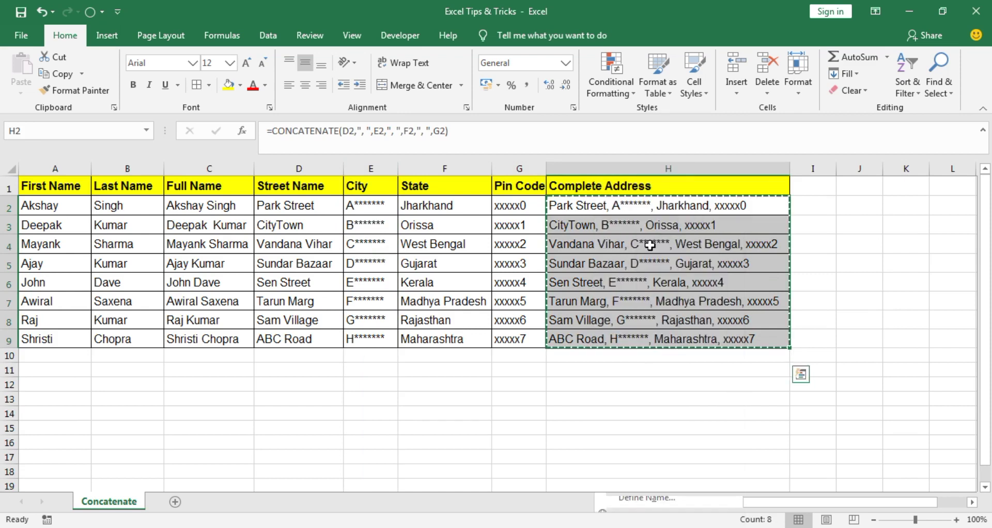
pyautogui.rightClick(642, 225)
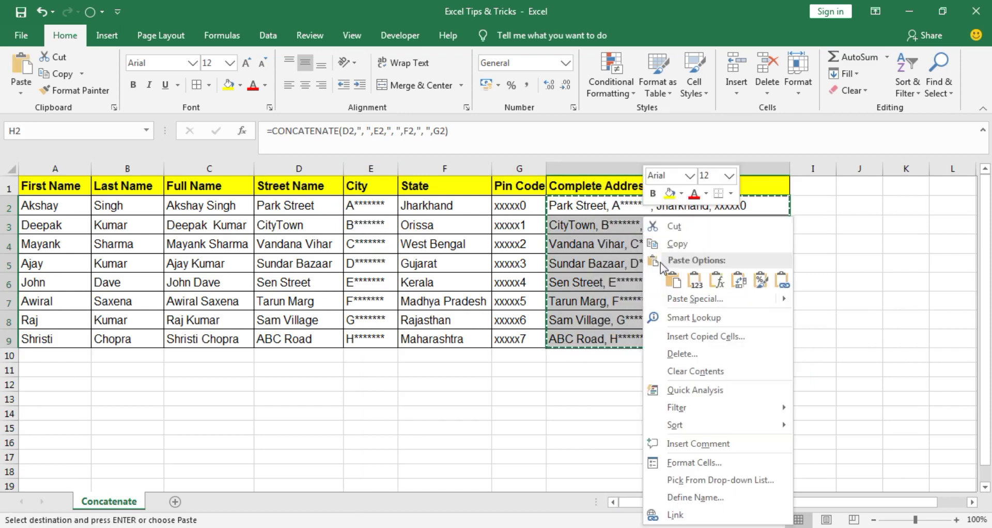
pyautogui.click(696, 282)
pyautogui.press('Escape')
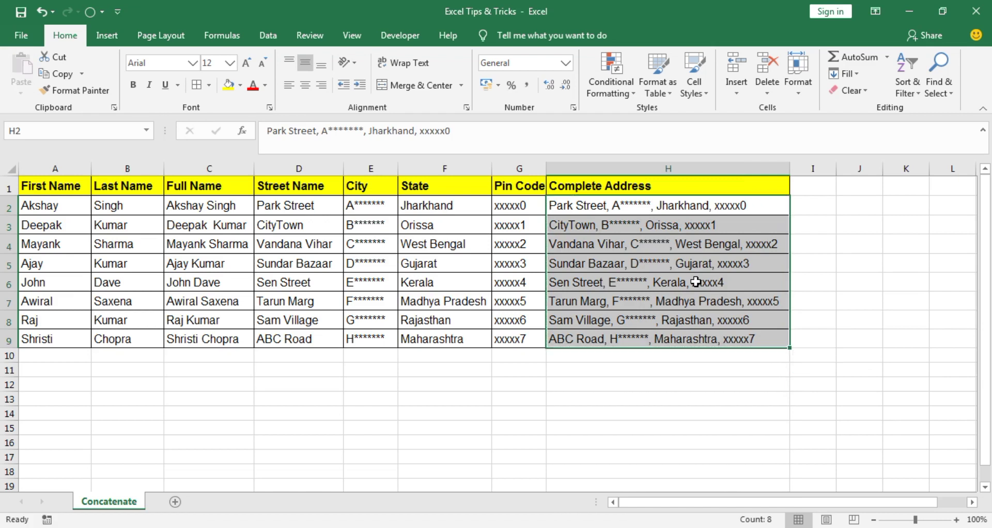
pyautogui.click(674, 206)
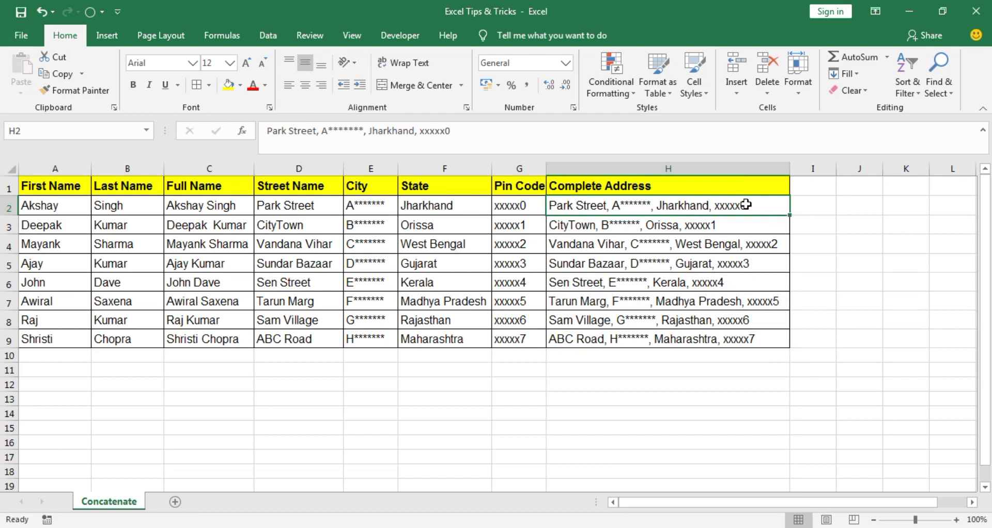
# Delete the Street Name through Pin Code columns (D:G), then undo the deletion with Ctrl+Z
pyautogui.moveTo(531, 169); pyautogui.dragTo(298, 166)
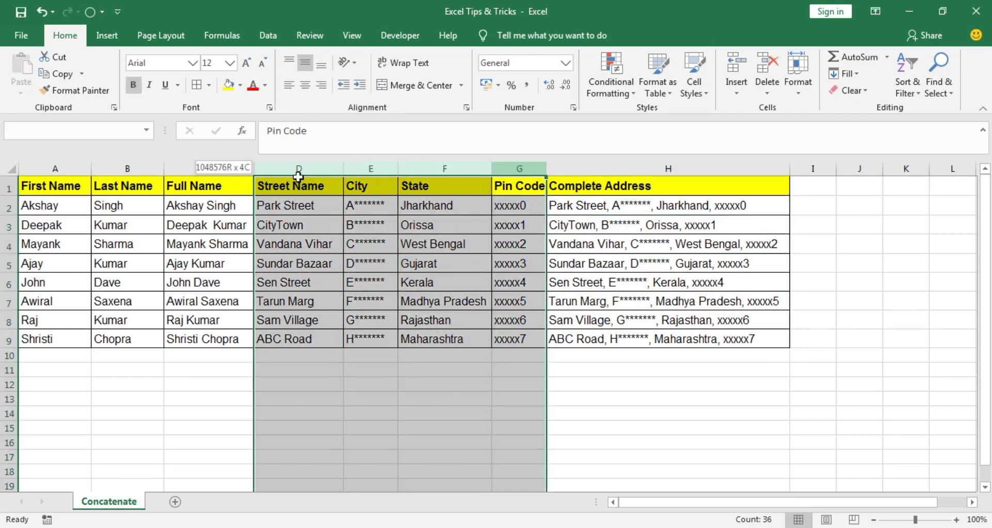
pyautogui.rightClick(464, 164)
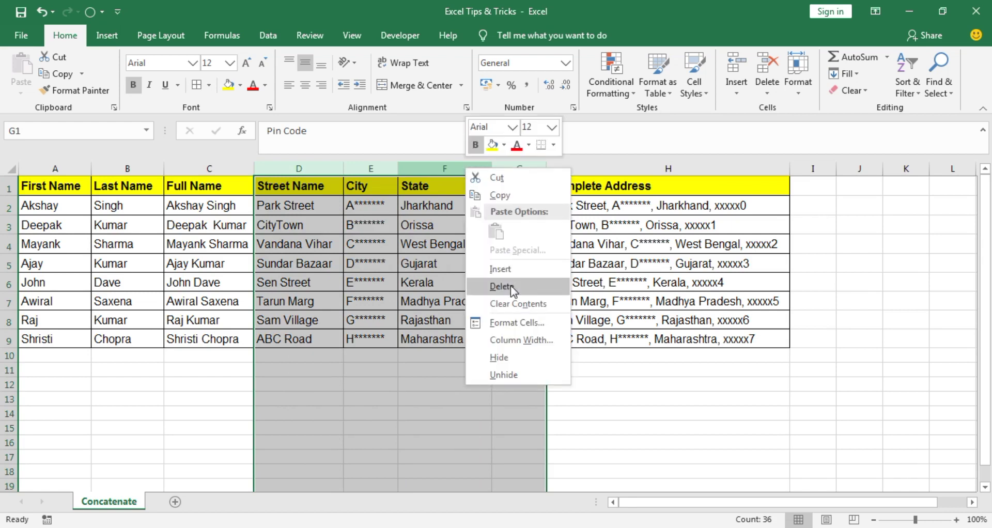
pyautogui.click(510, 285)
pyautogui.click(579, 256)
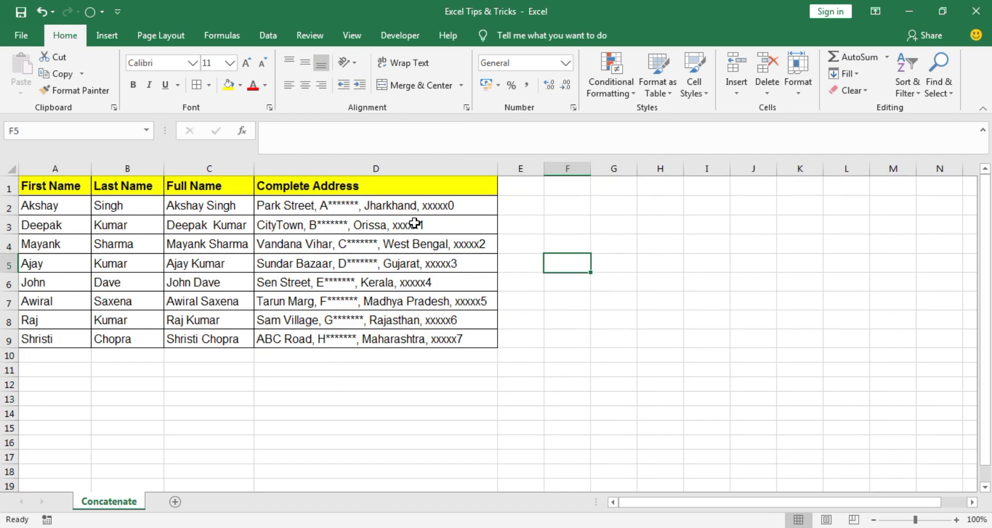
pyautogui.hotkey('ctrl', 'z')
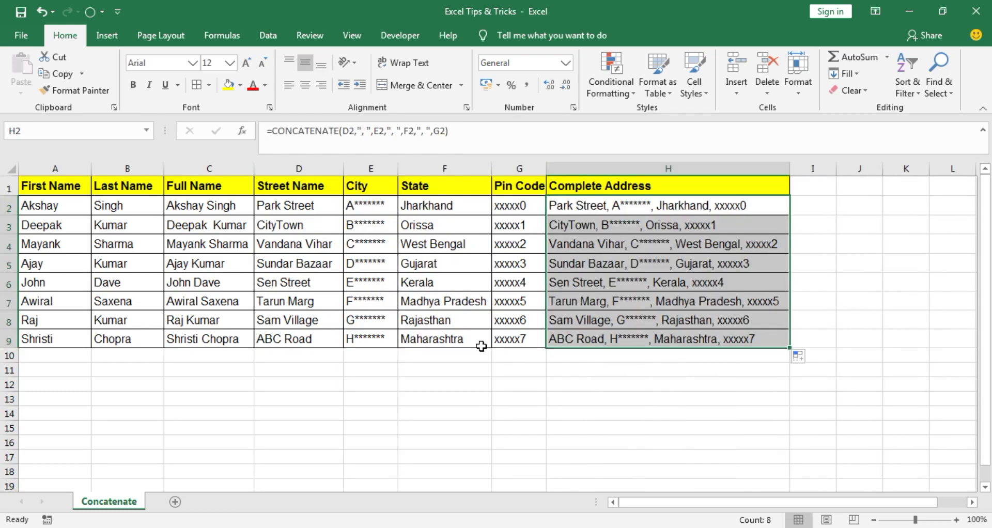